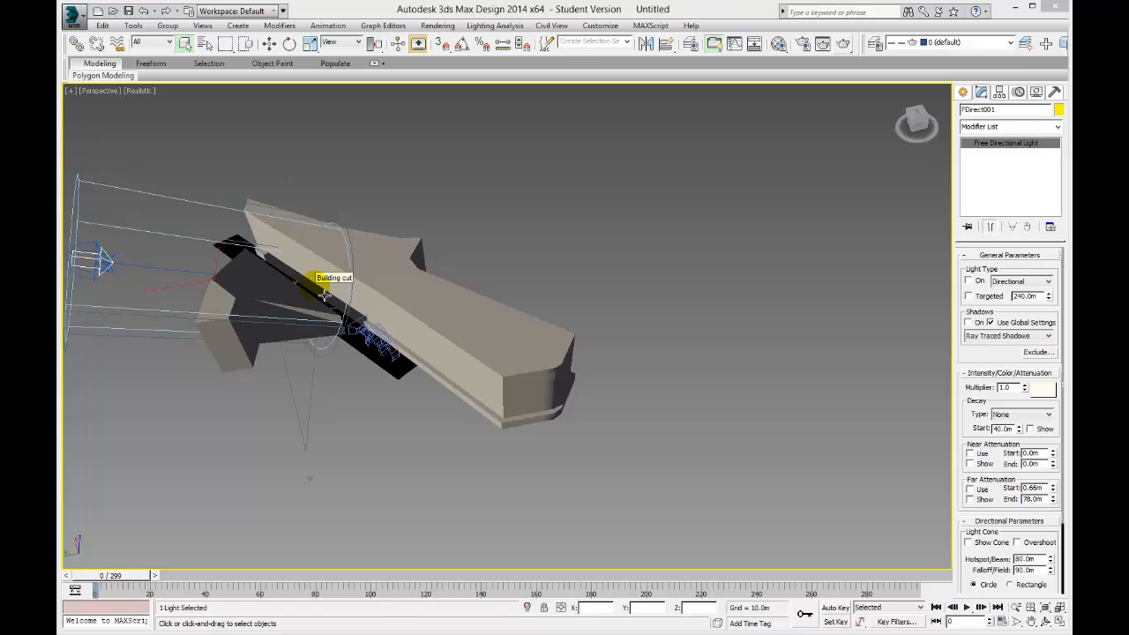
# Inspect the buildings and the directional light in perspective, list the standard light types, and clear the selection.
pyautogui.keyDown('alt'); pyautogui.moveTo(304, 289); pyautogui.dragTo(338, 333, button='middle'); pyautogui.keyUp('alt')
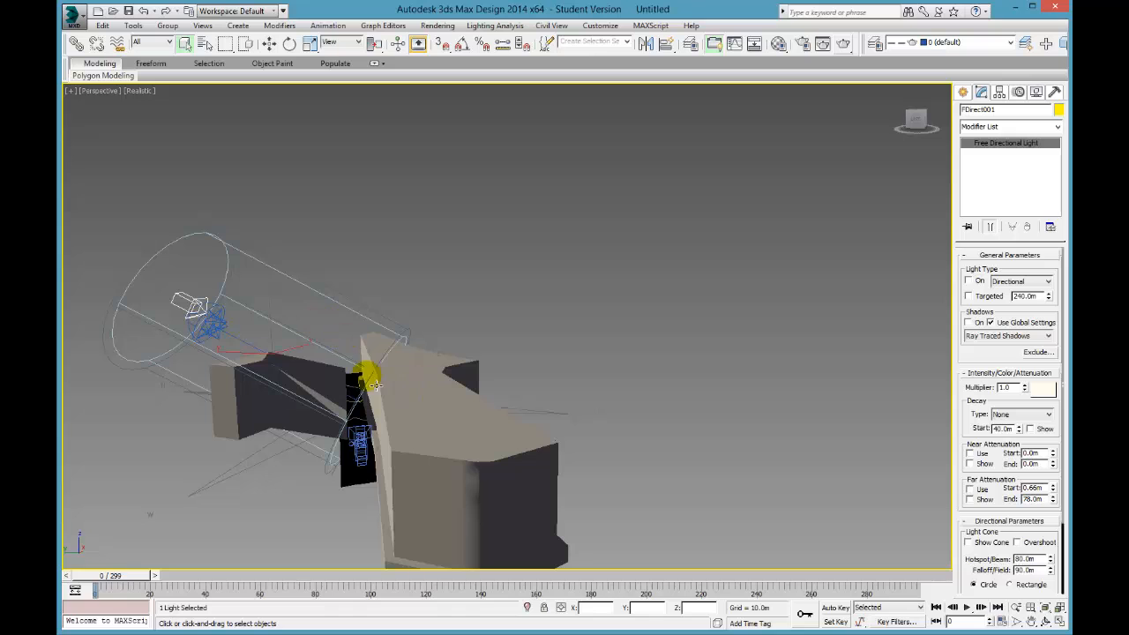
pyautogui.keyDown('alt'); pyautogui.moveTo(270, 327); pyautogui.dragTo(282, 366, button='middle'); pyautogui.keyUp('alt')
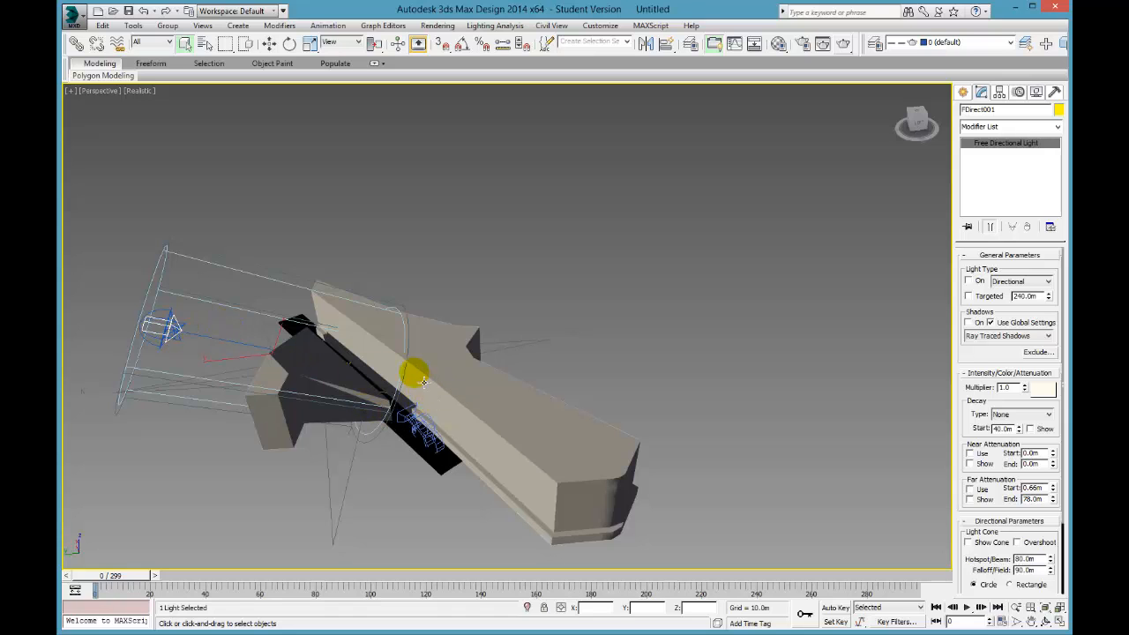
pyautogui.keyDown('alt'); pyautogui.moveTo(451, 389); pyautogui.dragTo(411, 364, button='middle'); pyautogui.keyUp('alt')
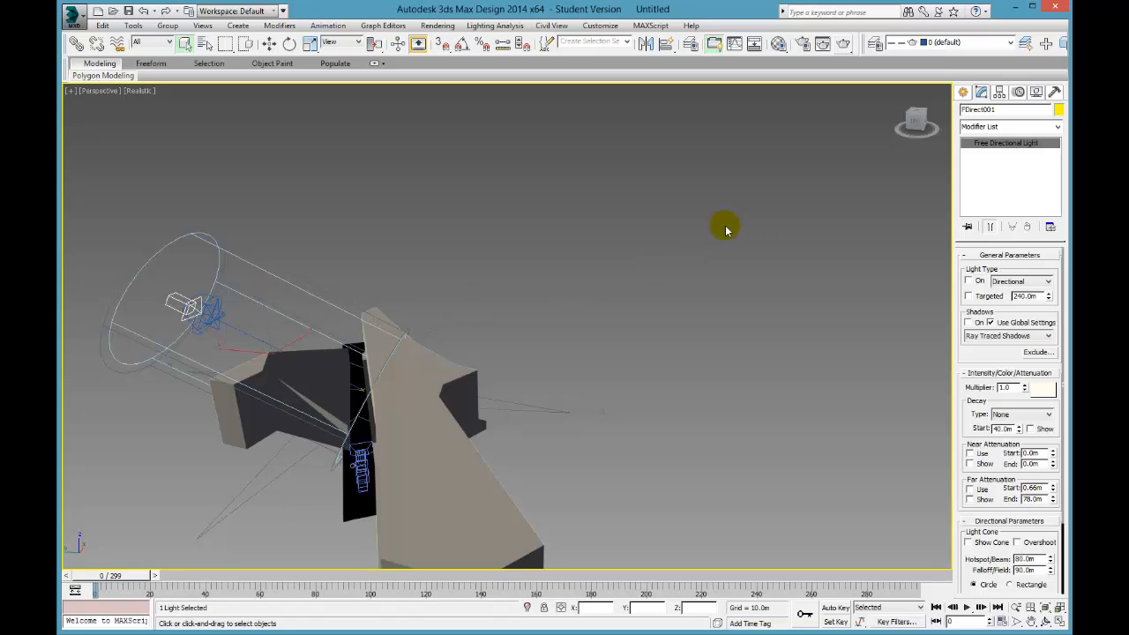
pyautogui.click(962, 91)
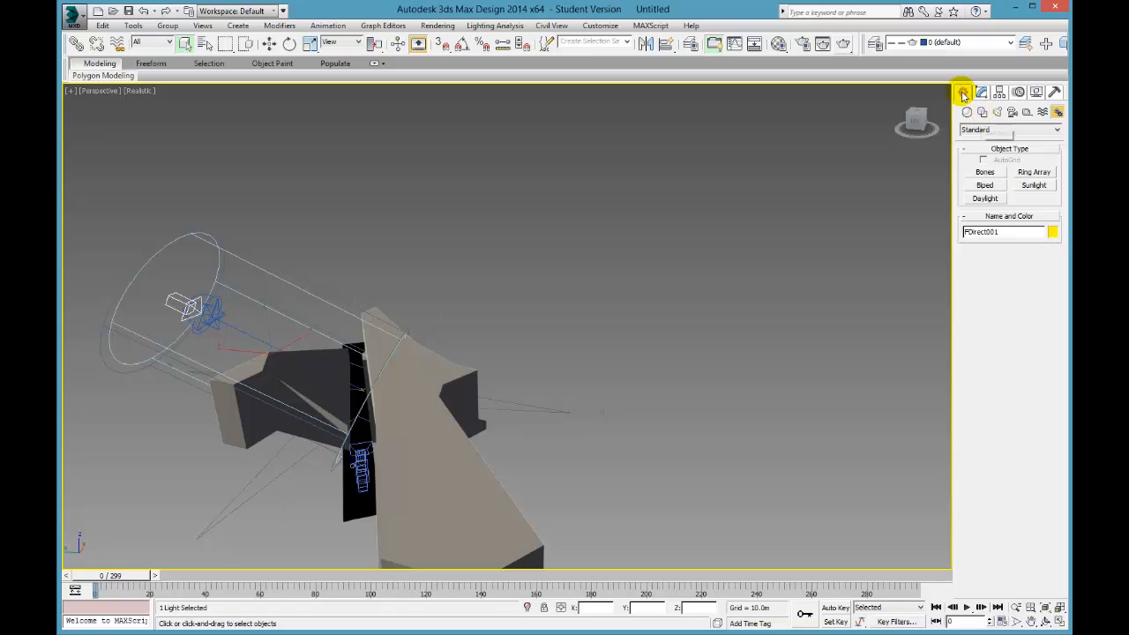
pyautogui.click(997, 113)
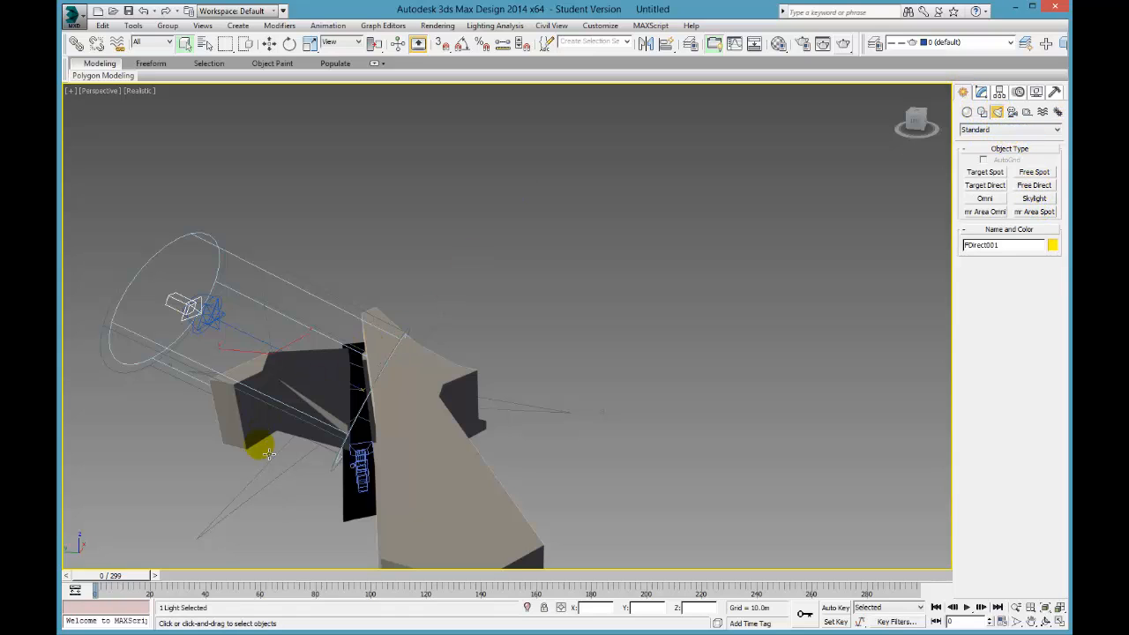
pyautogui.click(186, 434)
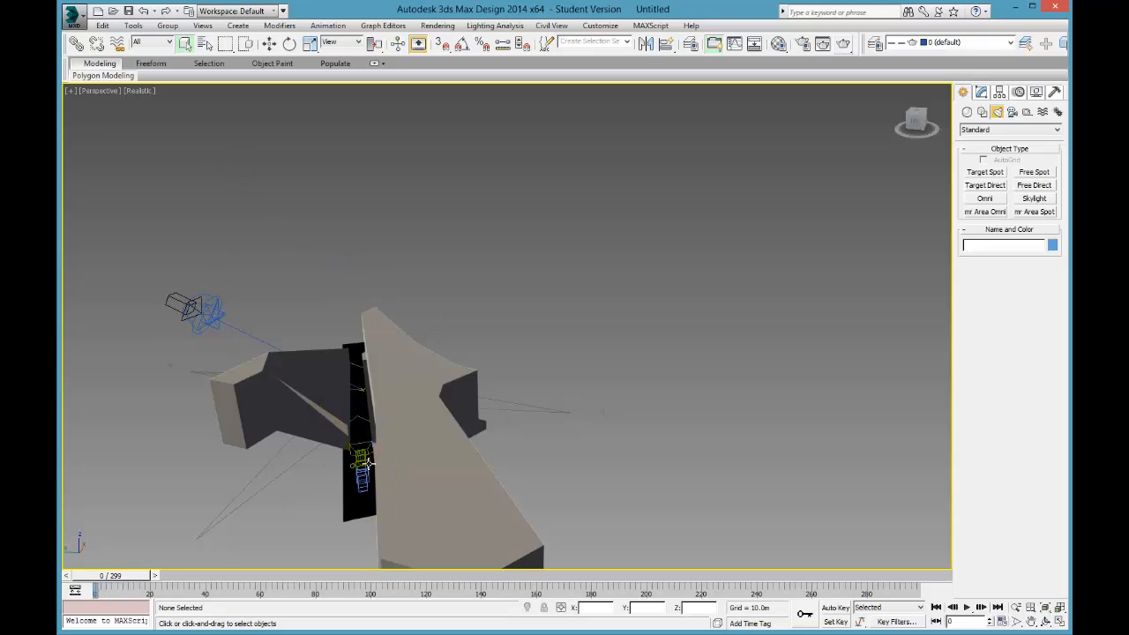
# Render the Camera002 view, clone the rendered frame and move the clone aside, leaving the original render window closed.
pyautogui.click(107, 92)
pyautogui.moveTo(286, 104)
pyautogui.click(331, 104)
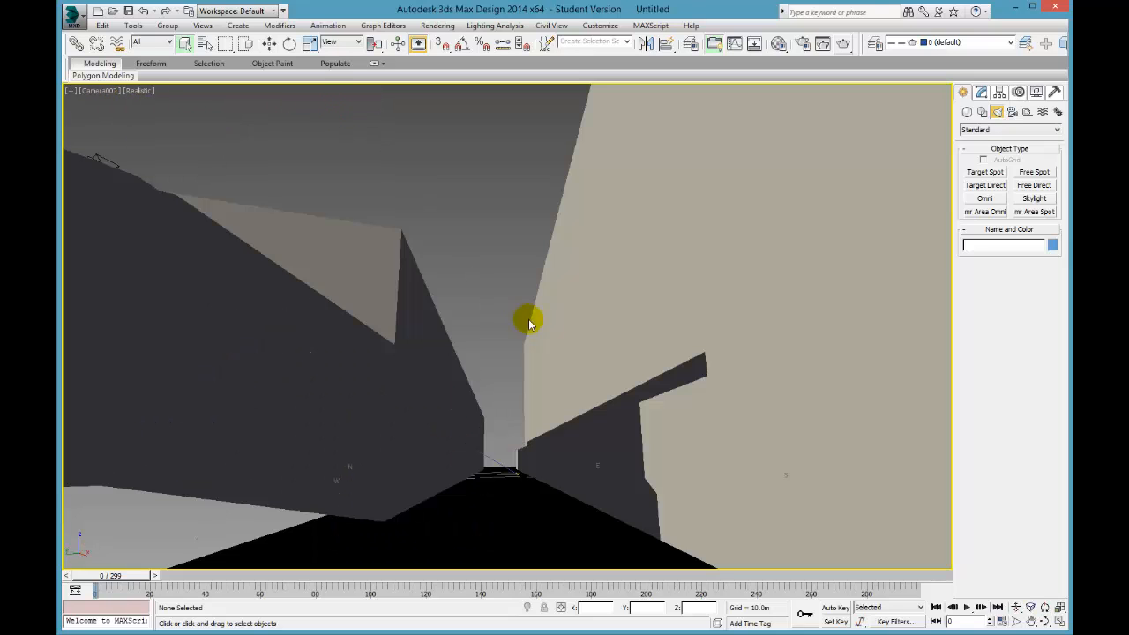
pyautogui.click(844, 45)
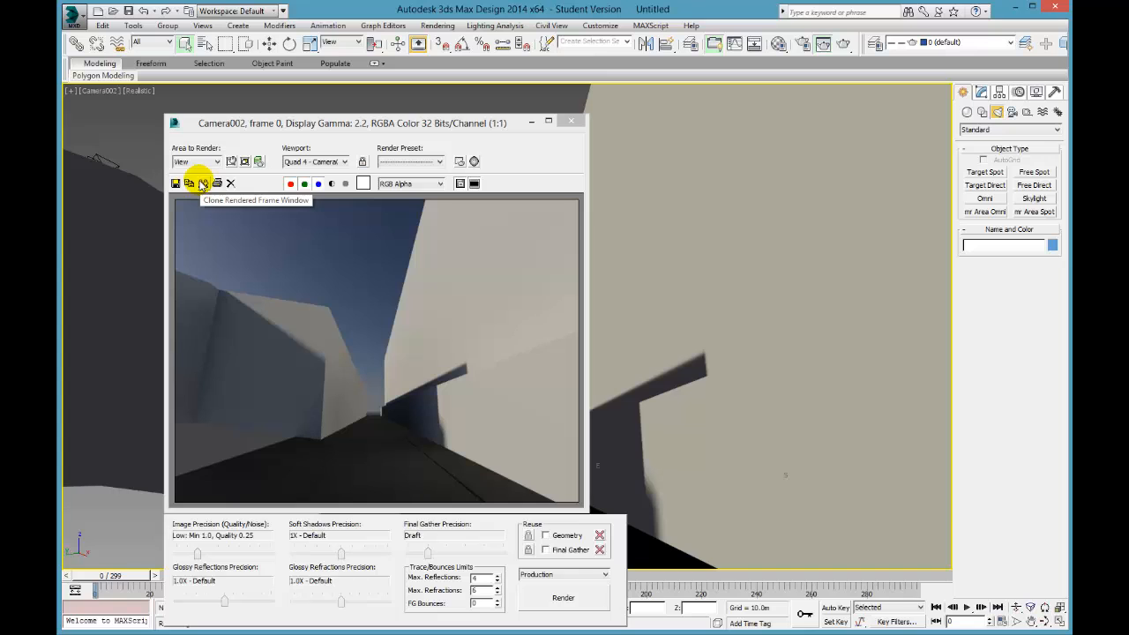
pyautogui.click(202, 183)
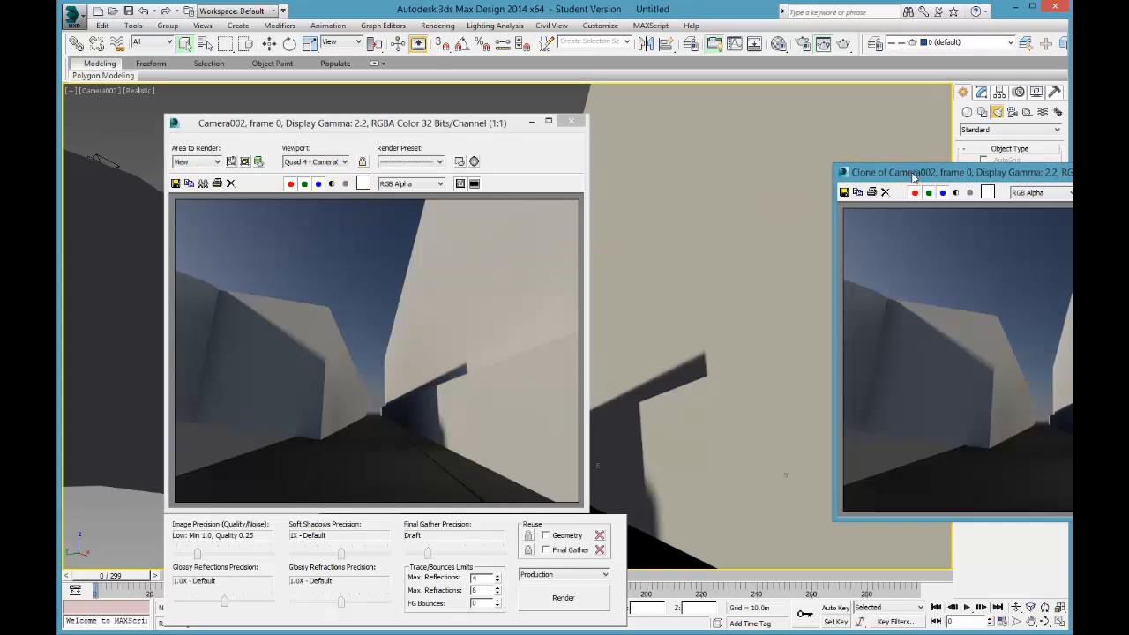
pyautogui.moveTo(914, 176); pyautogui.dragTo(1071, 181)
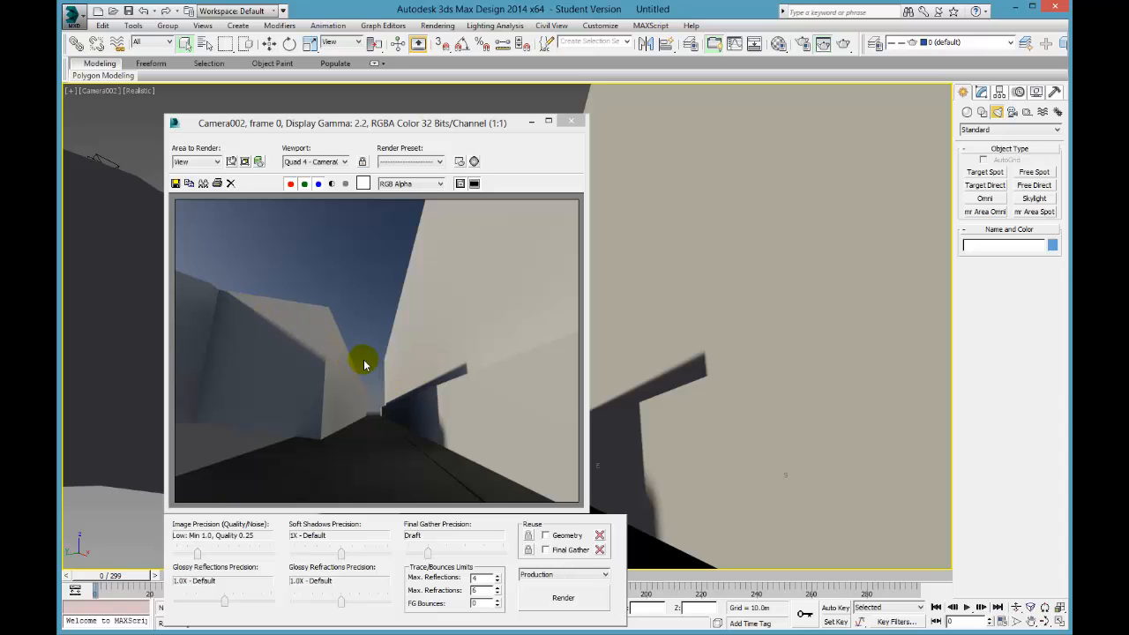
pyautogui.click(570, 122)
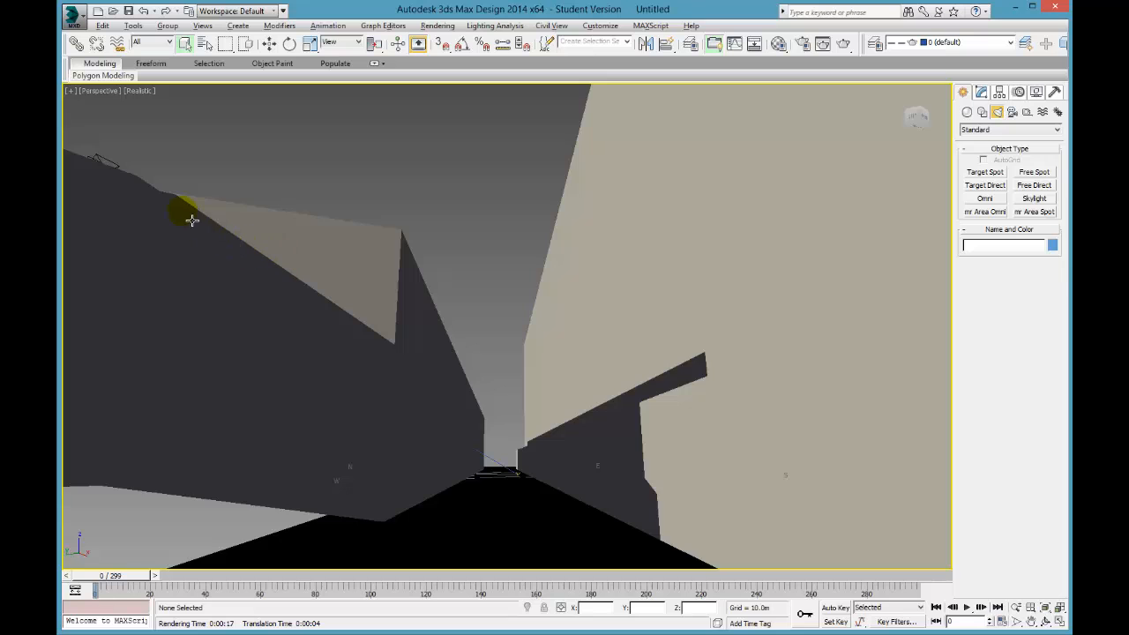
# Return to the perspective view and deactivate both the mr Sun sunlight and the mr Sky skylight of the Daylight001 system.
pyautogui.press('p')
pyautogui.keyDown('alt'); pyautogui.moveTo(227, 258); pyautogui.dragTo(226, 261, button='middle'); pyautogui.keyUp('alt')
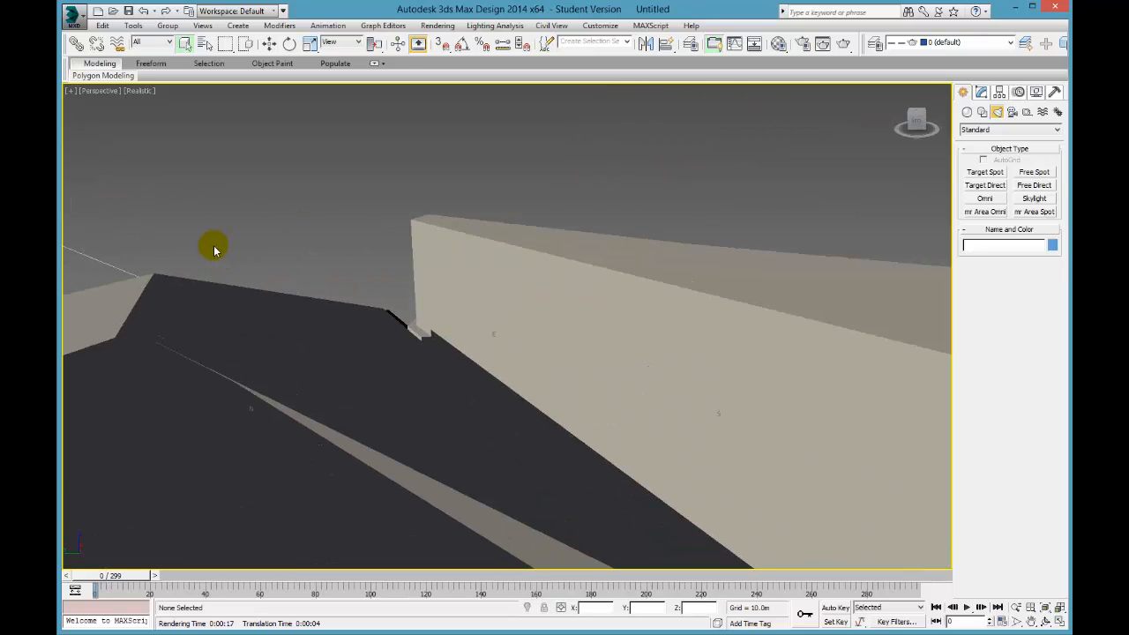
pyautogui.hotkey('alt', 'z')
pyautogui.moveTo(214, 247); pyautogui.dragTo(262, 403)
pyautogui.keyDown('alt'); pyautogui.moveTo(230, 362); pyautogui.dragTo(501, 361, button='middle'); pyautogui.keyUp('alt')
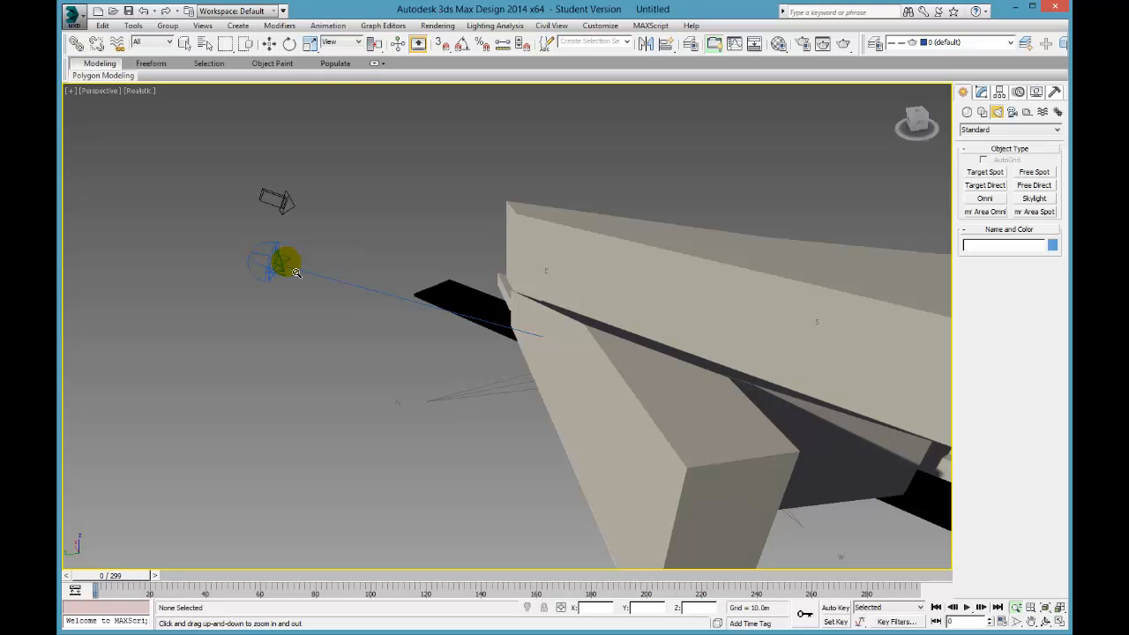
pyautogui.rightClick(296, 272)
pyautogui.click(277, 264)
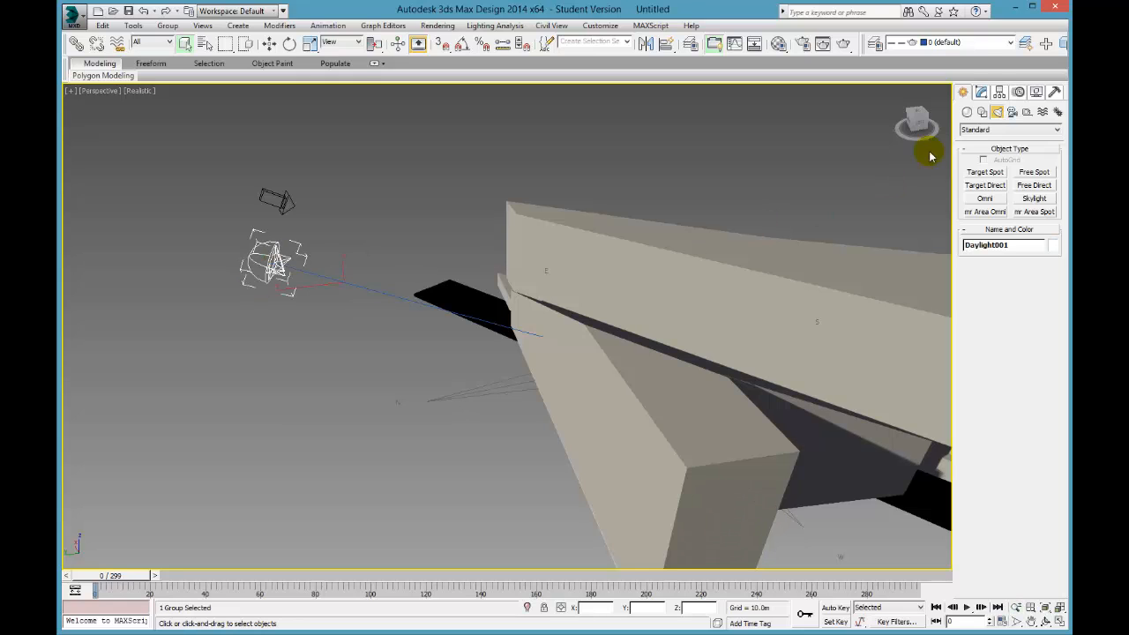
pyautogui.click(981, 91)
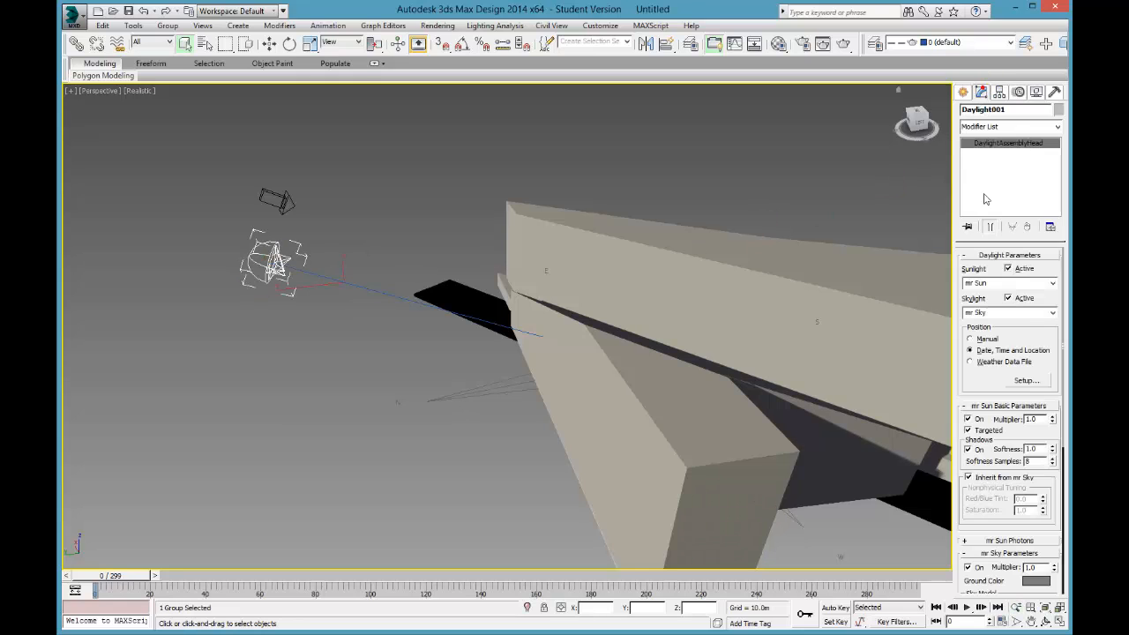
pyautogui.click(1008, 269)
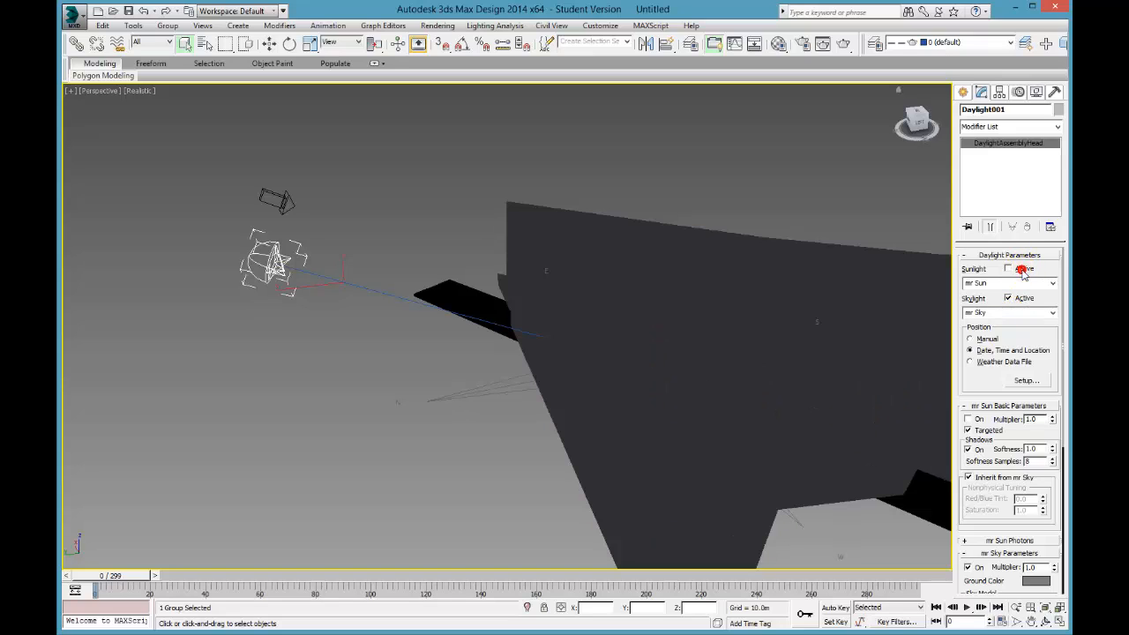
pyautogui.click(1022, 297)
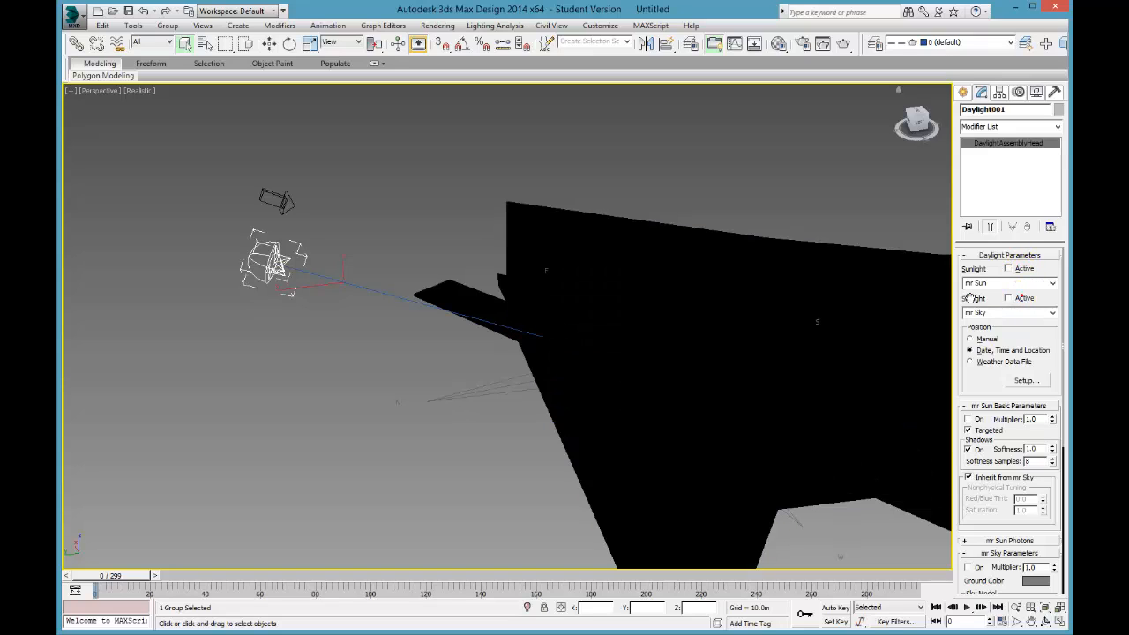
# Turn on the free directional light FDirect001 together with its ray traced shadows.
pyautogui.keyDown('alt'); pyautogui.moveTo(783, 332); pyautogui.dragTo(767, 320, button='middle'); pyautogui.keyUp('alt')
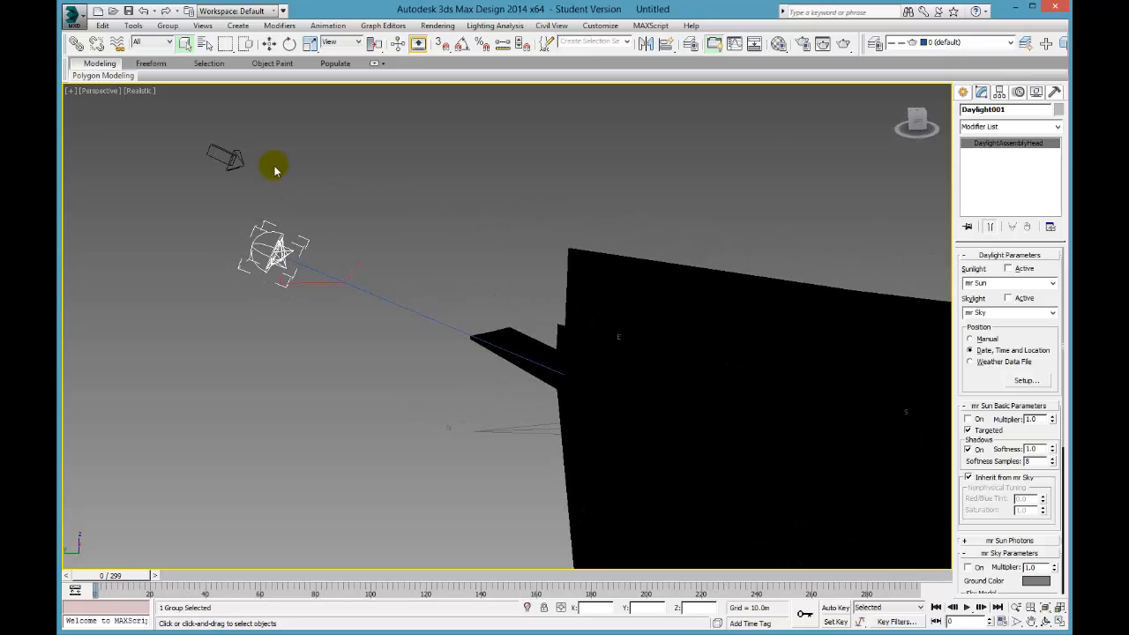
pyautogui.click(231, 158)
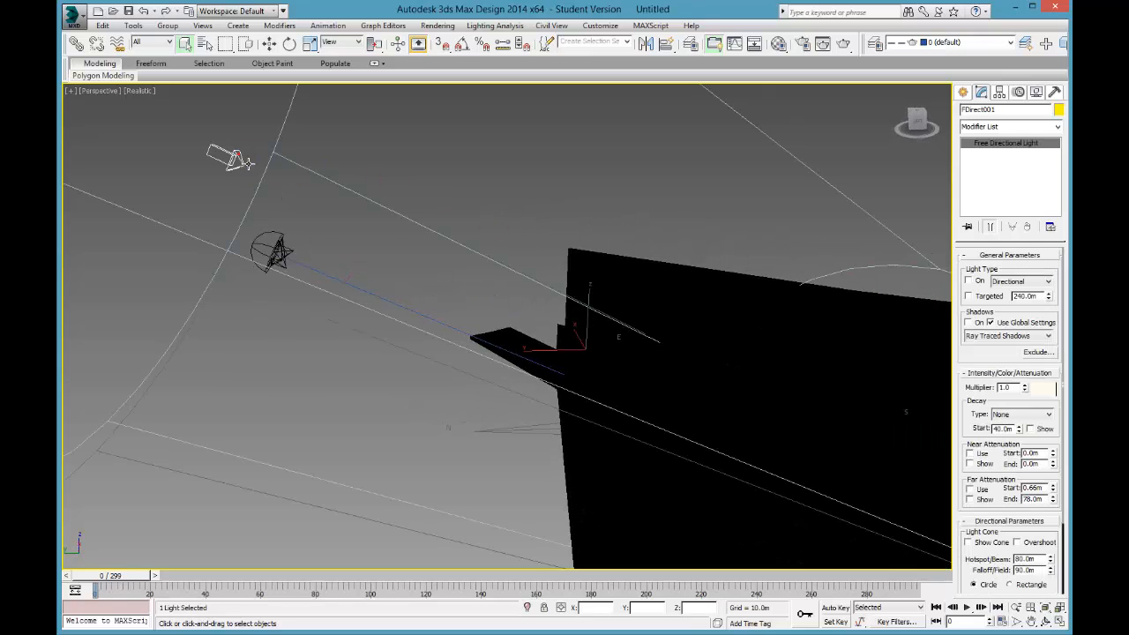
pyautogui.moveTo(1006, 268); pyautogui.dragTo(1005, 359)
pyautogui.click(972, 280)
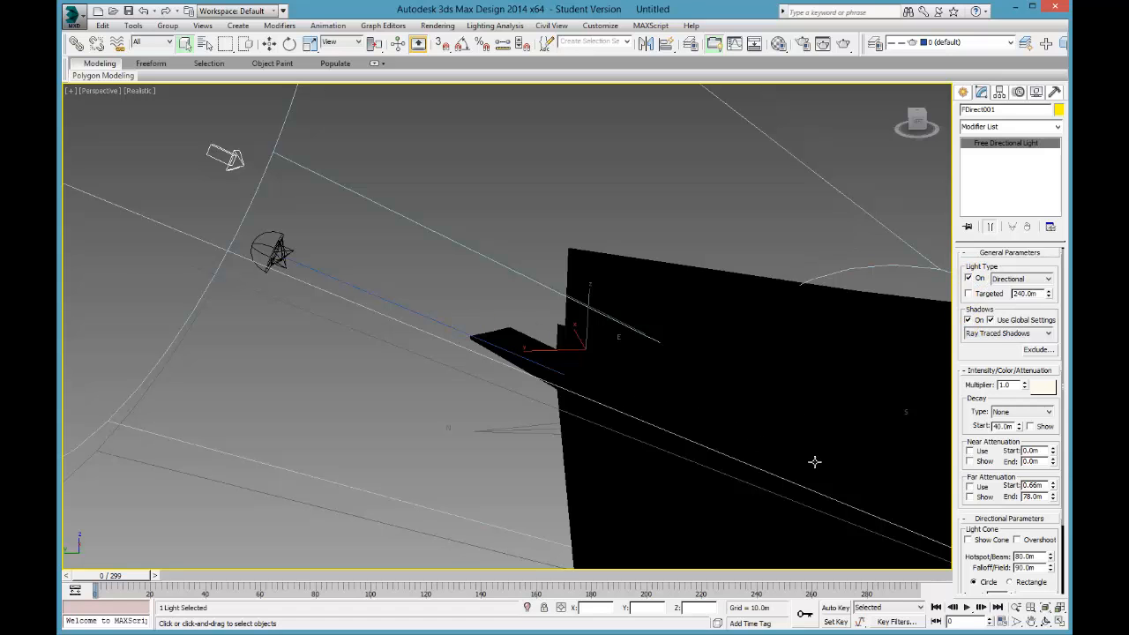
# Collapse the directional light's intensity settings and examine its hotspot and falloff in the directional parameters.
pyautogui.keyDown('alt'); pyautogui.moveTo(814, 462); pyautogui.dragTo(776, 424, button='middle'); pyautogui.keyUp('alt')
pyautogui.moveTo(1053, 524); pyautogui.dragTo(1063, 511)
pyautogui.click(1006, 369)
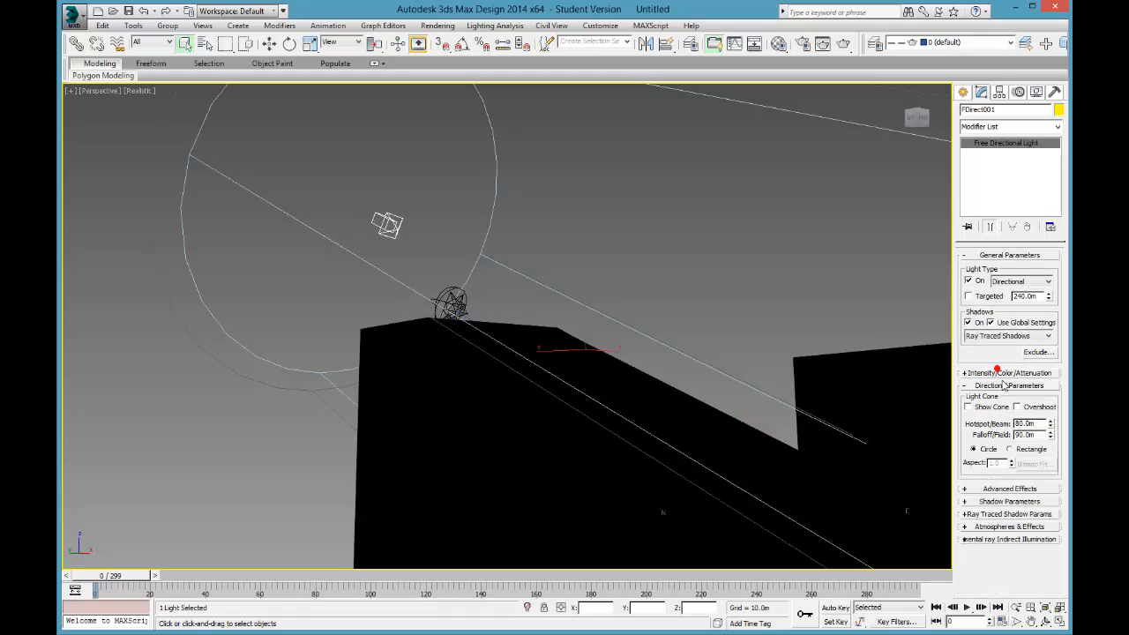
pyautogui.click(1003, 384)
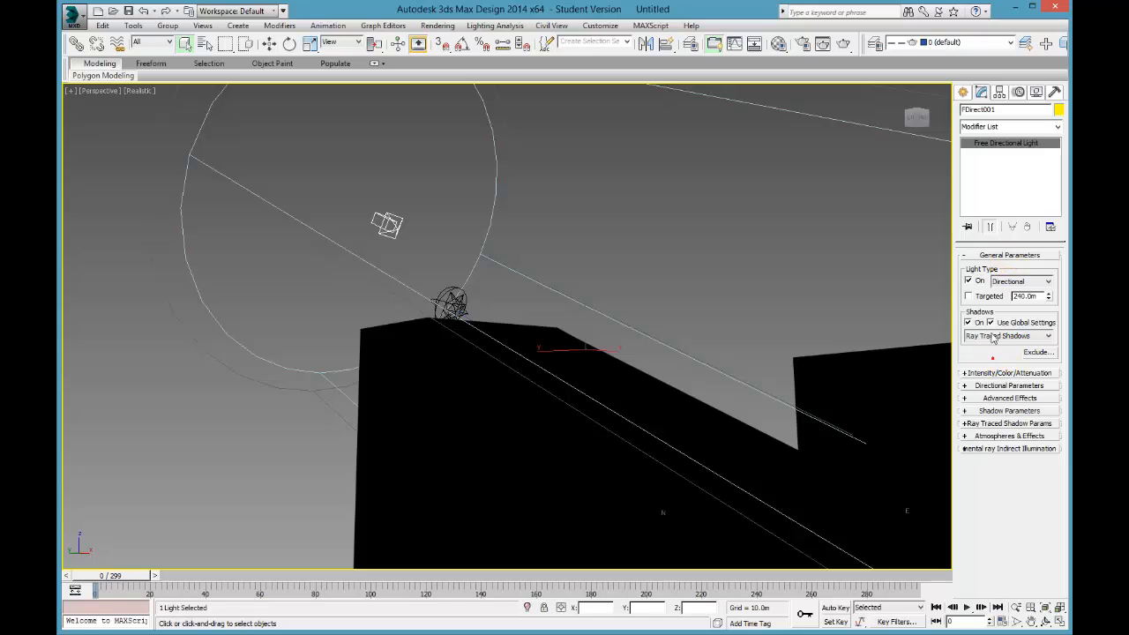
pyautogui.click(1005, 386)
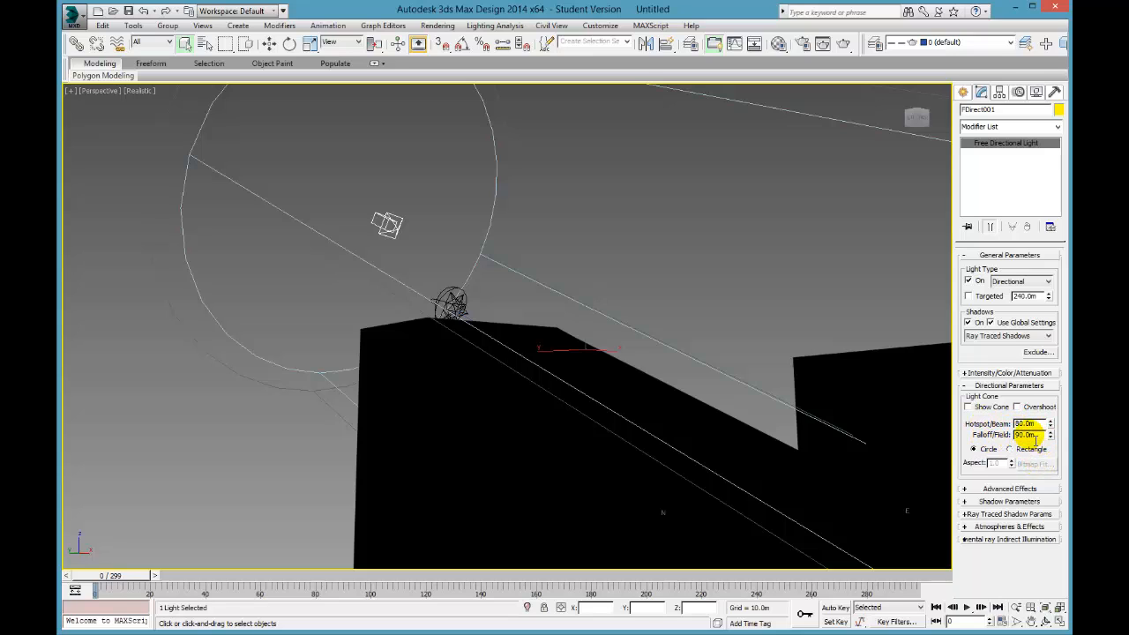
pyautogui.click(1026, 433)
# Add a new Volume Light to the directional light's atmospheres and effects.
pyautogui.click(1014, 526)
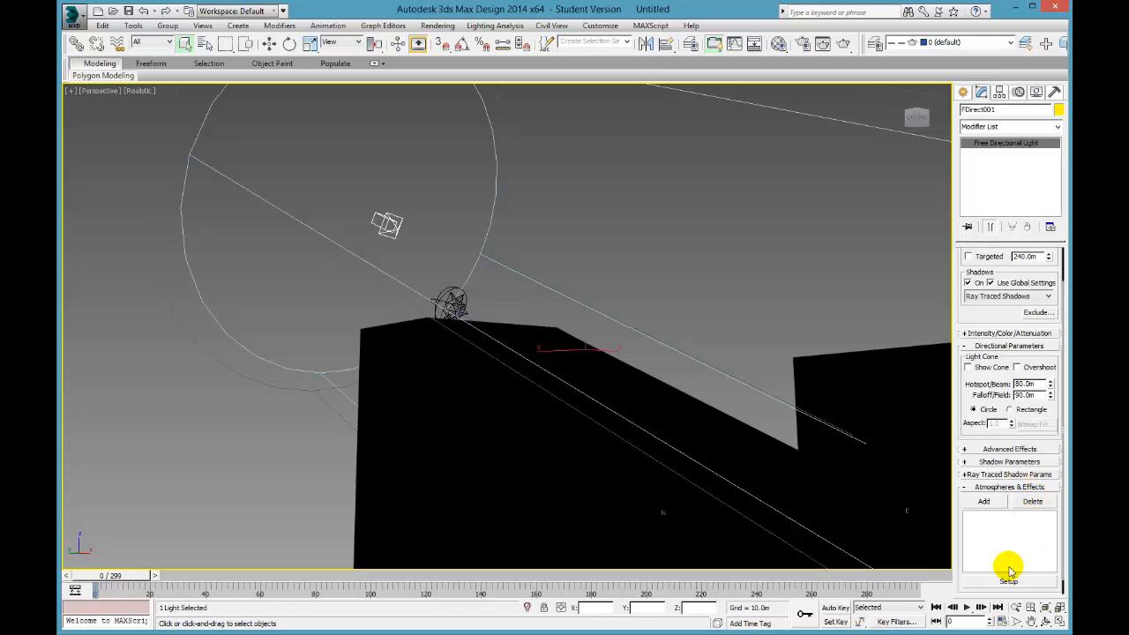
pyautogui.click(984, 500)
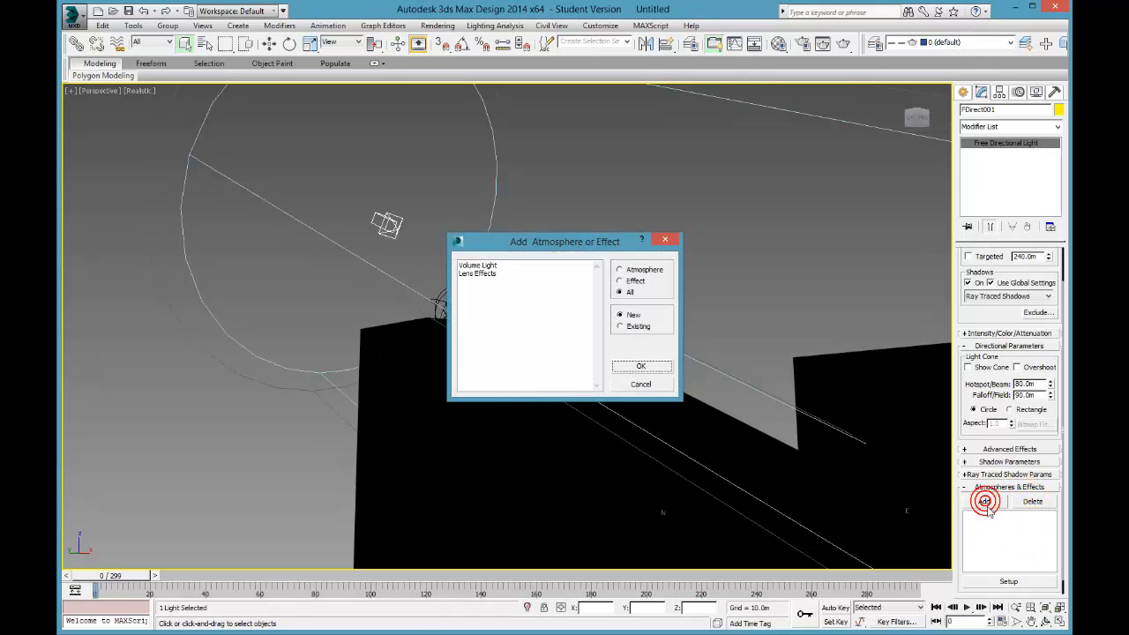
pyautogui.click(485, 265)
pyautogui.click(641, 366)
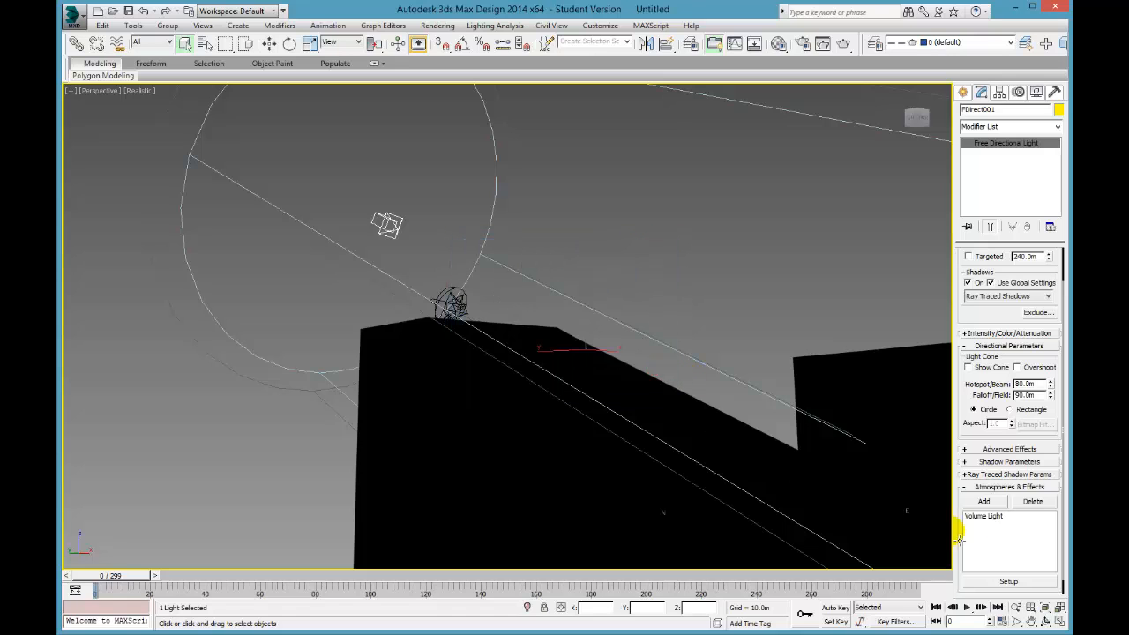
# Open the Volume Light's setup, delete the first Volume Light from the atmosphere effects, and select the remaining one.
pyautogui.click(980, 516)
pyautogui.click(1008, 581)
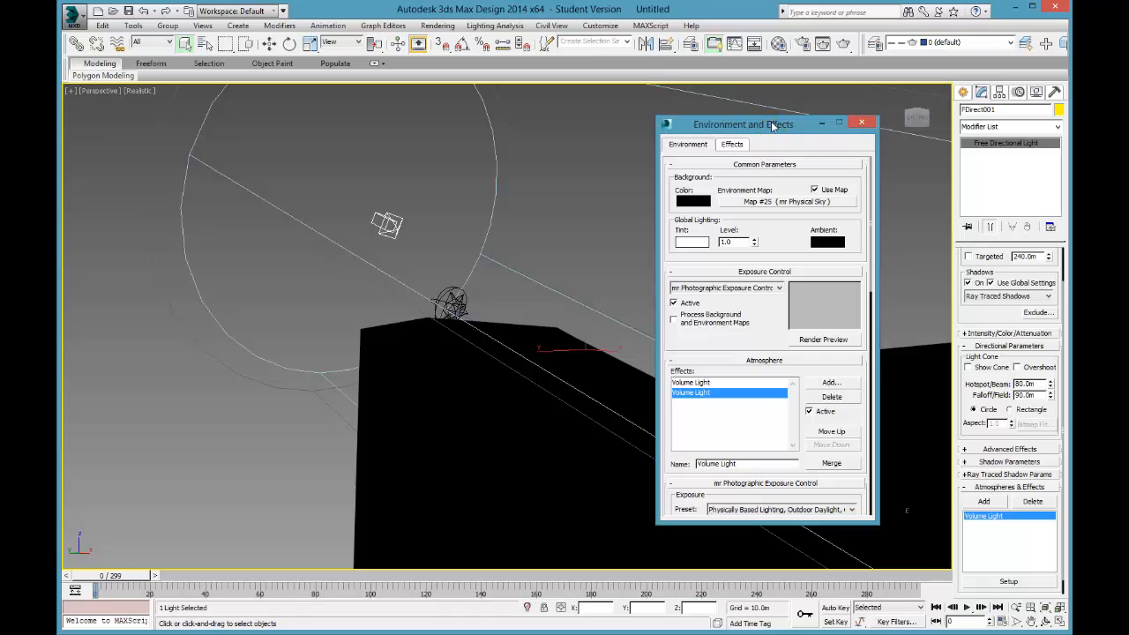
pyautogui.moveTo(773, 125); pyautogui.dragTo(716, 103)
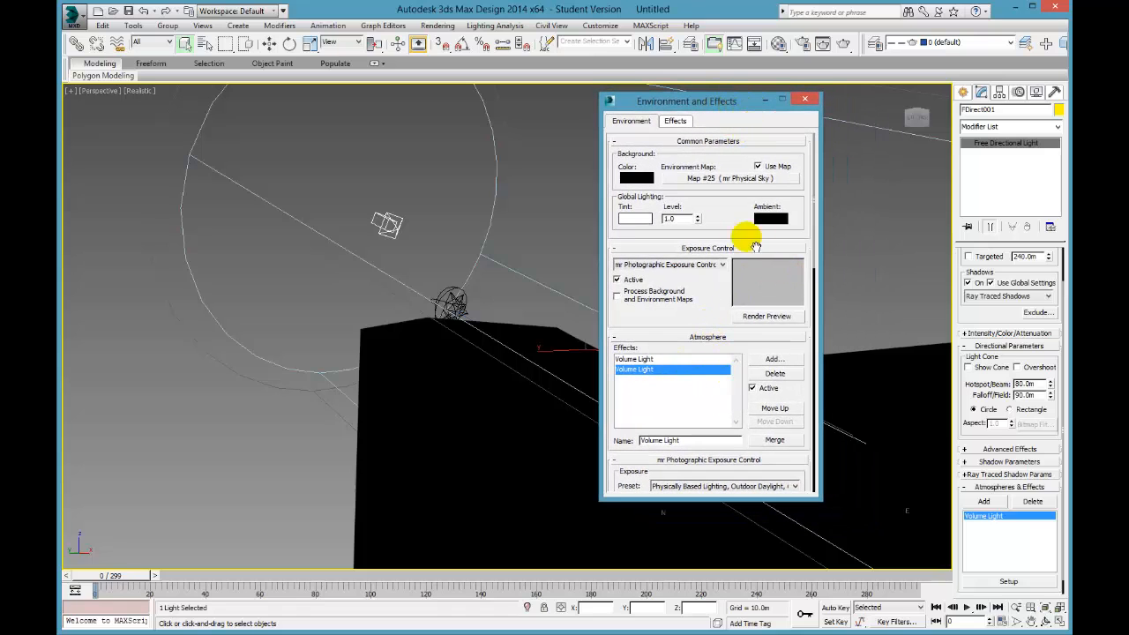
pyautogui.click(647, 360)
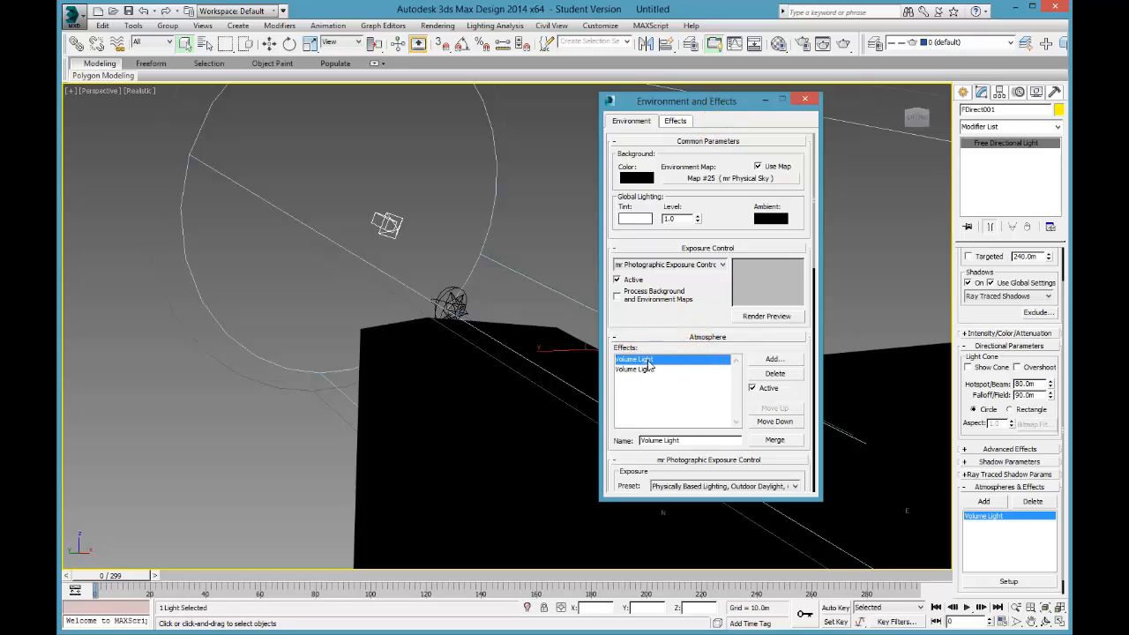
pyautogui.click(648, 368)
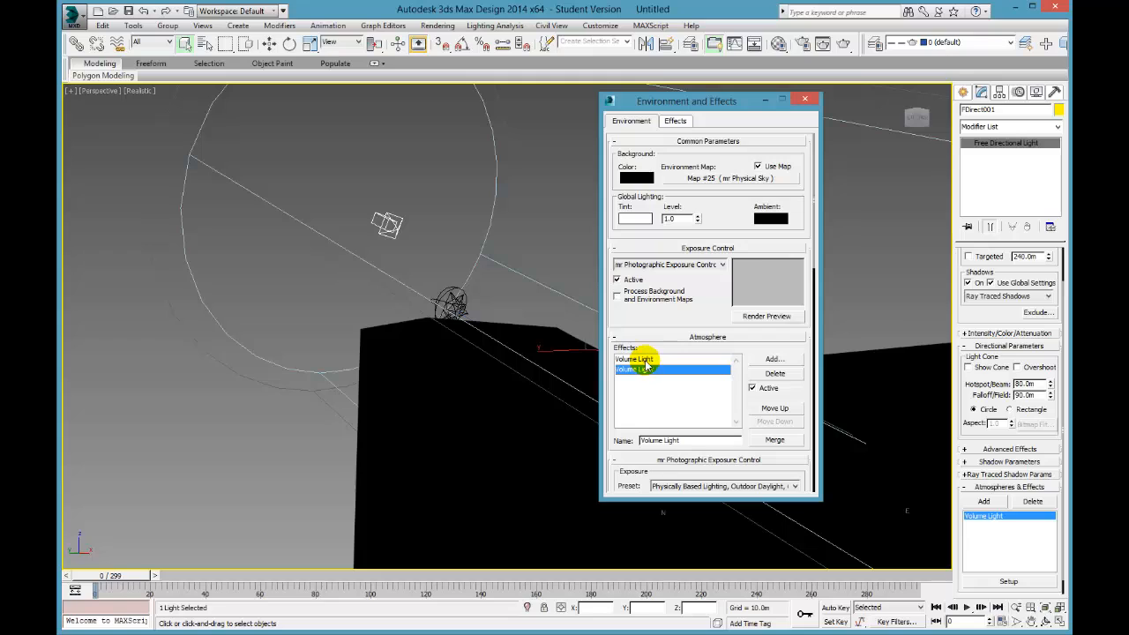
pyautogui.click(646, 360)
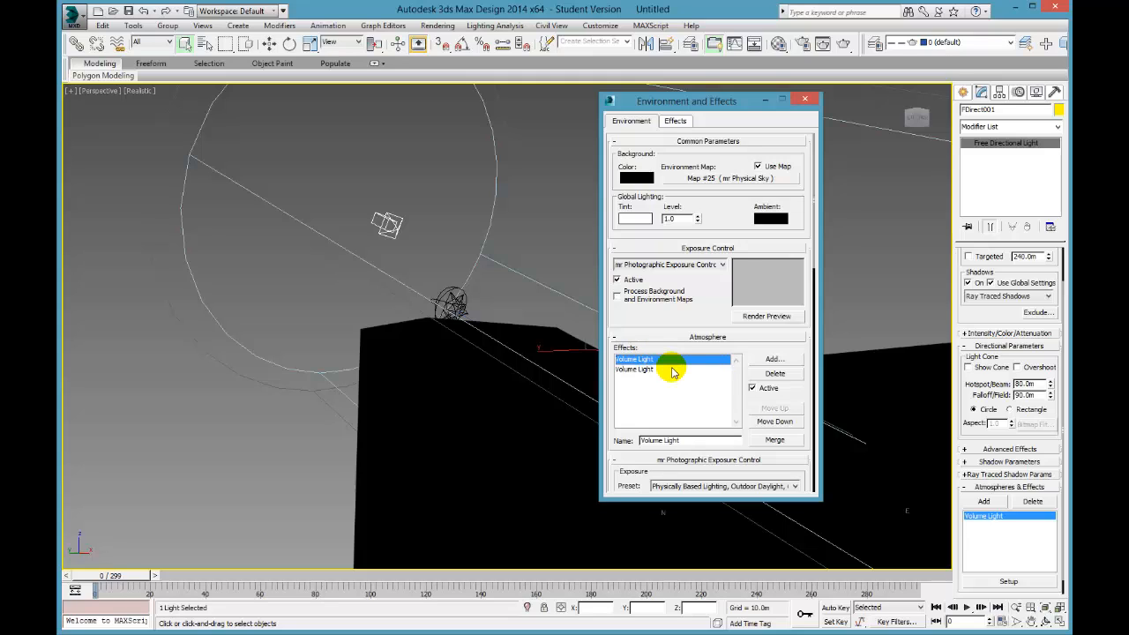
pyautogui.click(774, 373)
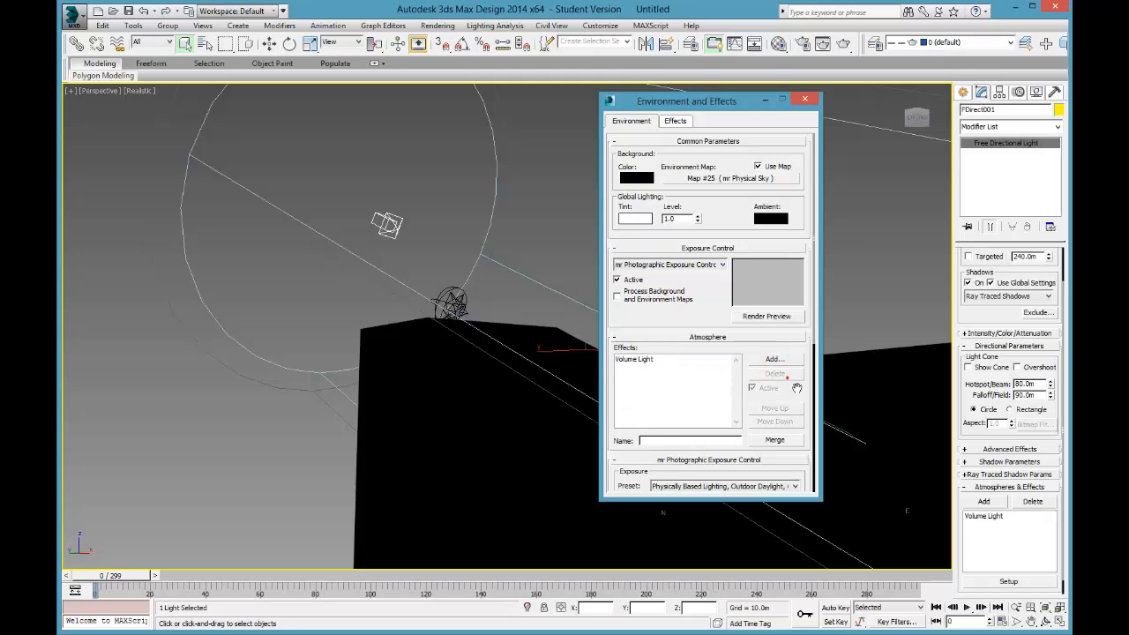
pyautogui.click(667, 359)
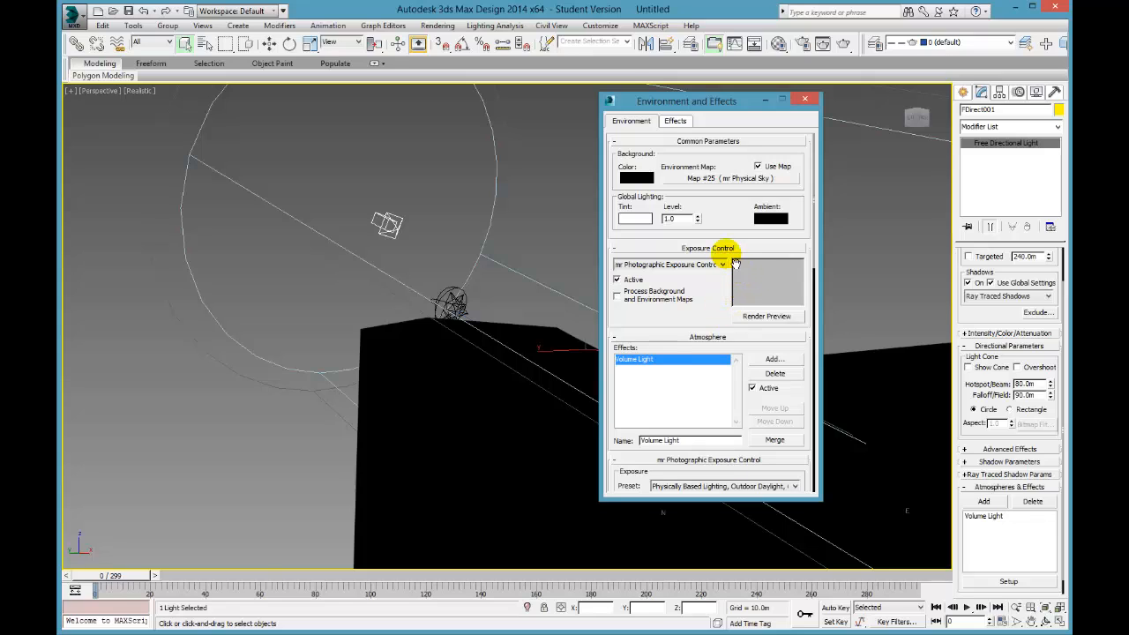
# Turn off the environment map, set the exposure control to no exposure control, and move the Environment and Effects window clear of the view.
pyautogui.click(758, 166)
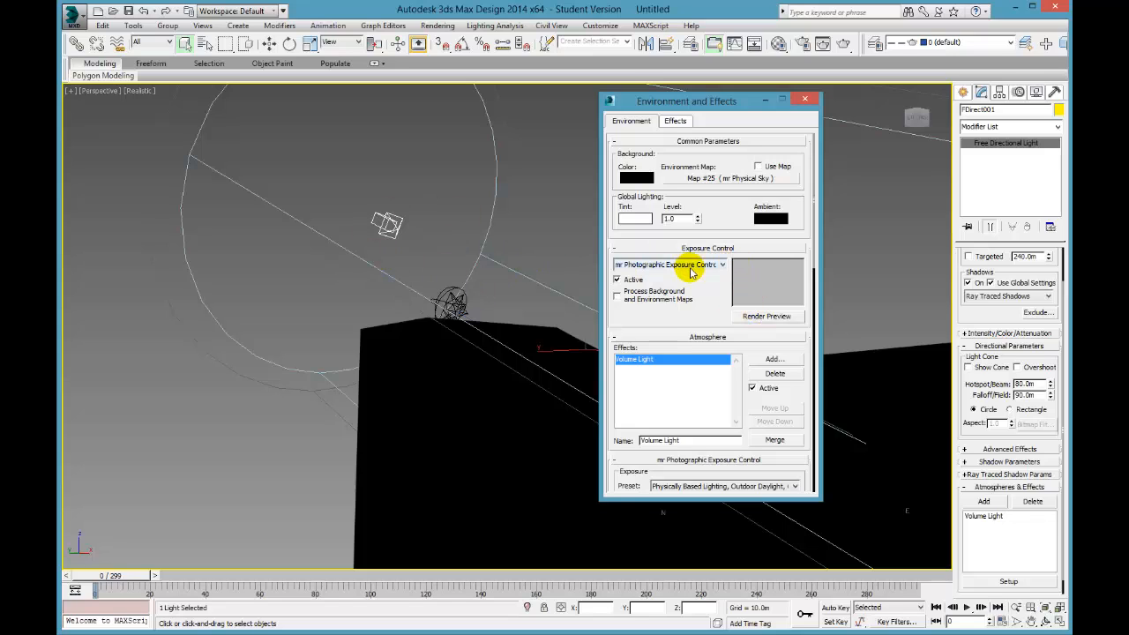
pyautogui.click(717, 266)
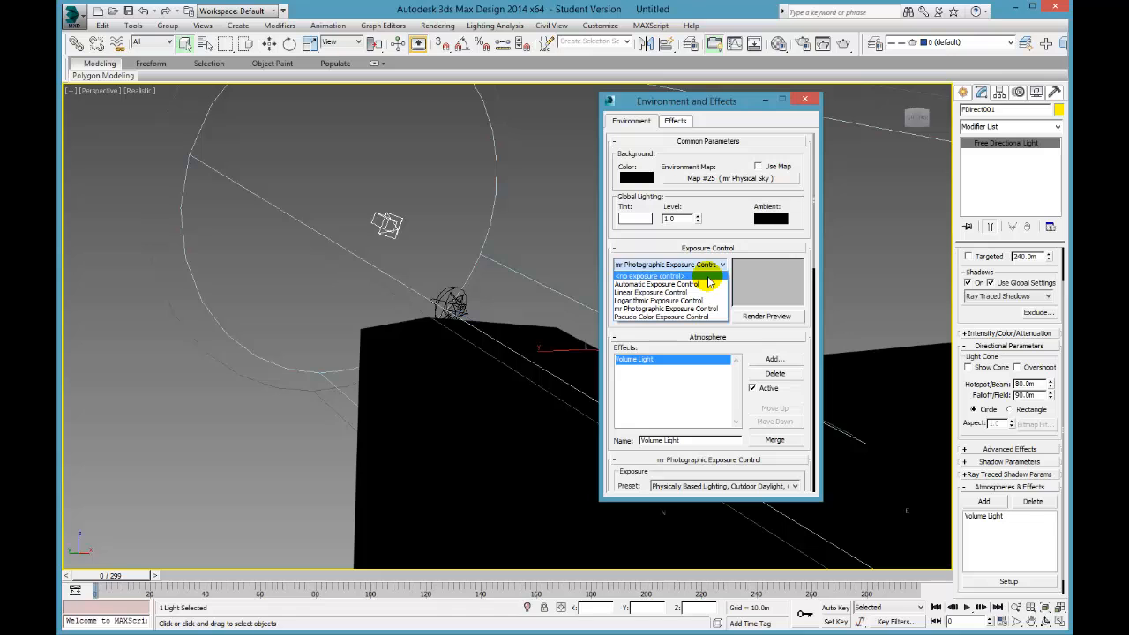
pyautogui.click(707, 276)
pyautogui.moveTo(706, 103); pyautogui.dragTo(921, 119)
# Render the Camera002 view and compare it with the cloned daylight render.
pyautogui.click(88, 91)
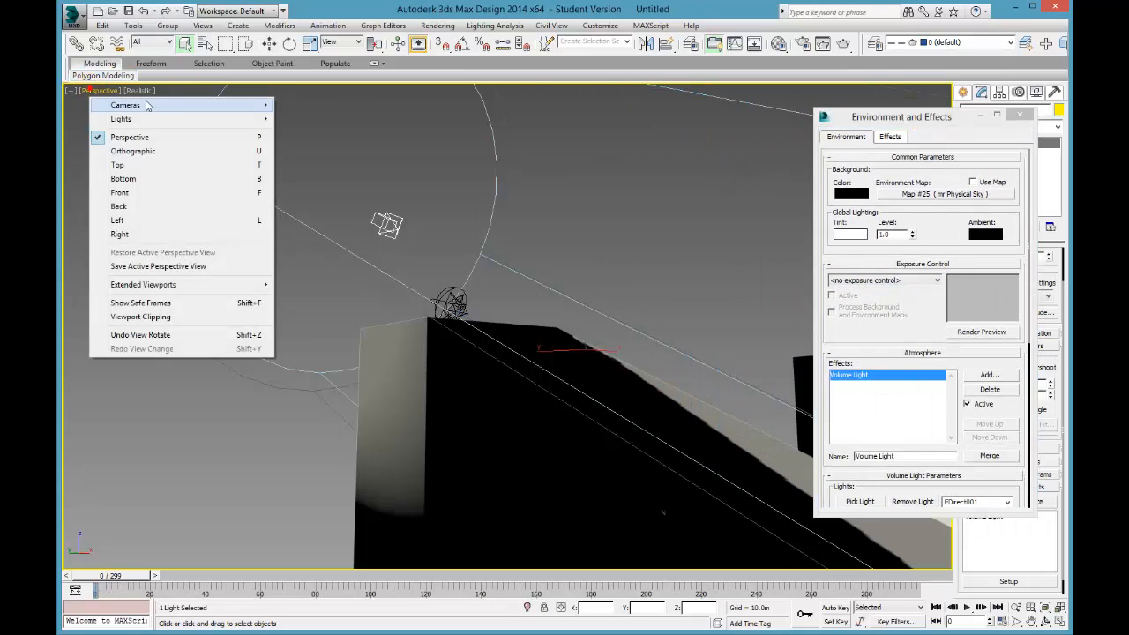
pyautogui.moveTo(141, 103)
pyautogui.click(313, 105)
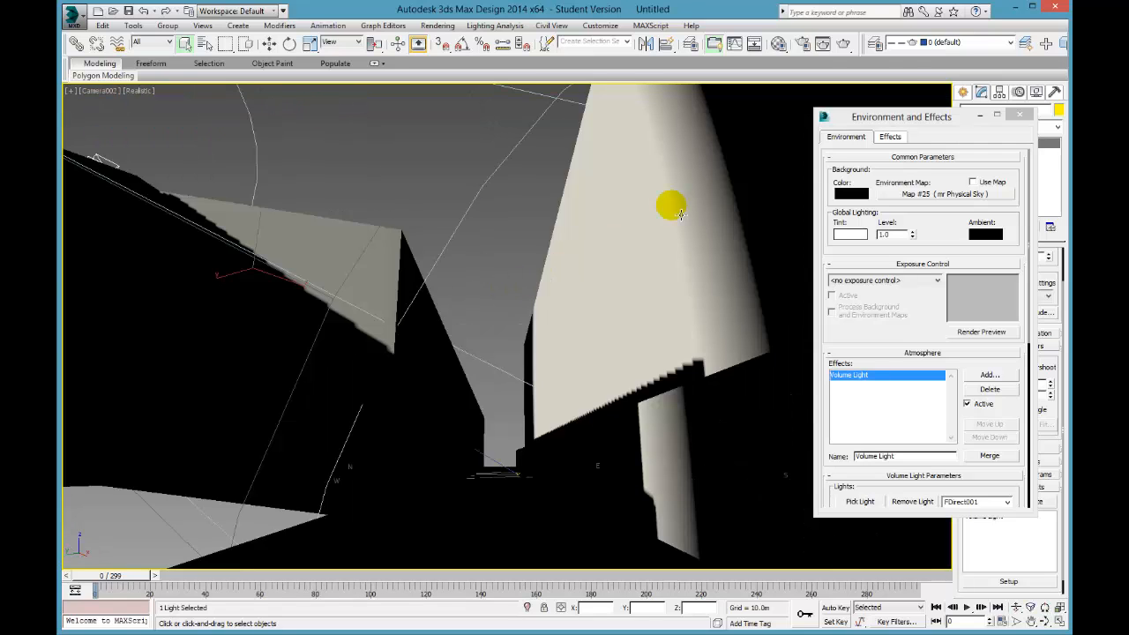
pyautogui.click(845, 44)
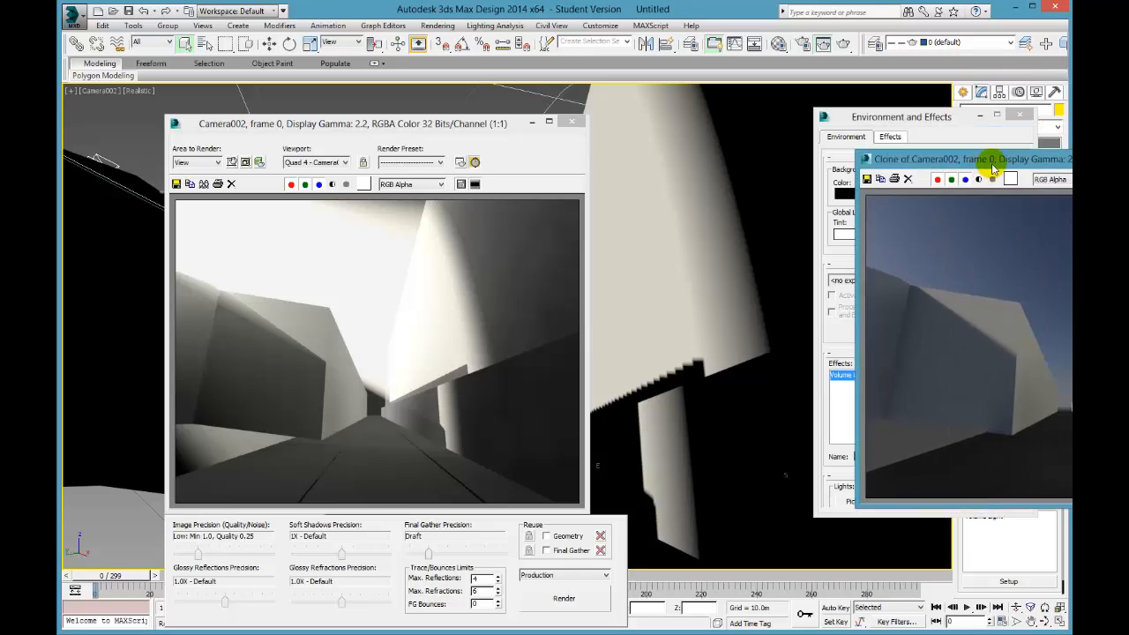
pyautogui.moveTo(988, 169); pyautogui.dragTo(723, 165)
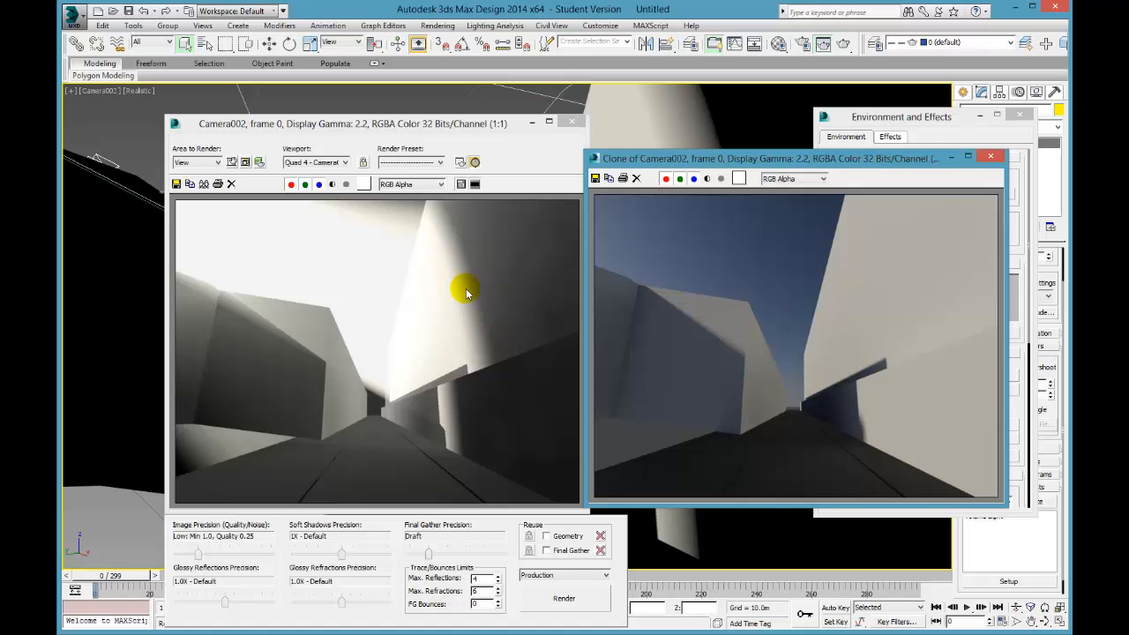
pyautogui.moveTo(839, 159); pyautogui.dragTo(1072, 169)
pyautogui.click(570, 121)
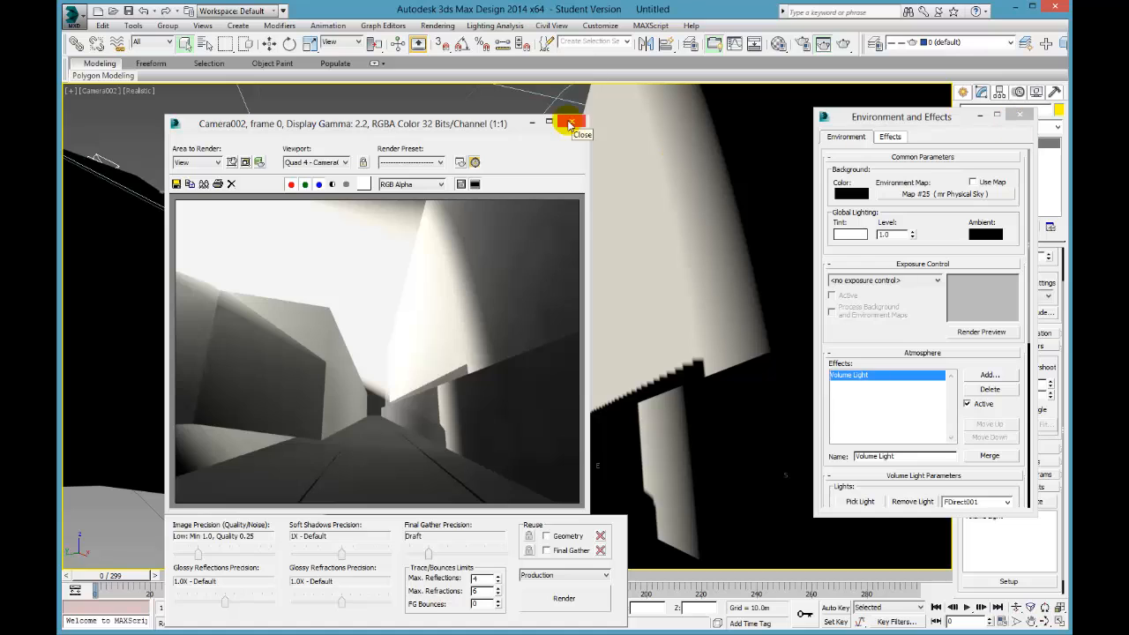
# Switch to the perspective view and change the Volume Light's fog color to a very pale yellow.
pyautogui.press('p')
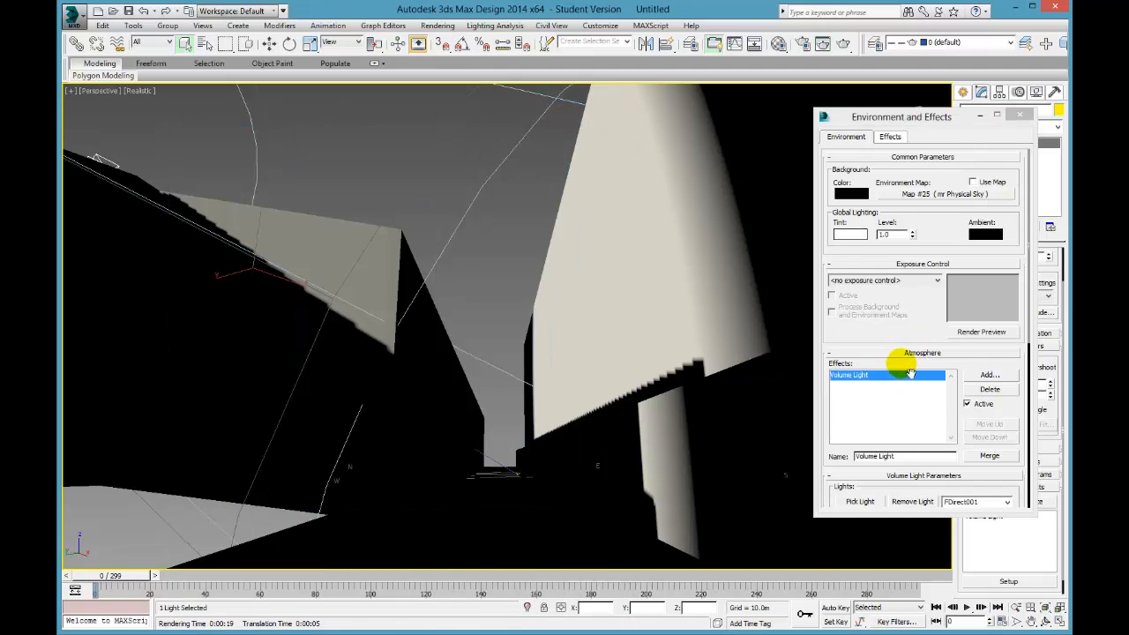
pyautogui.scroll(-3, 911, 342)
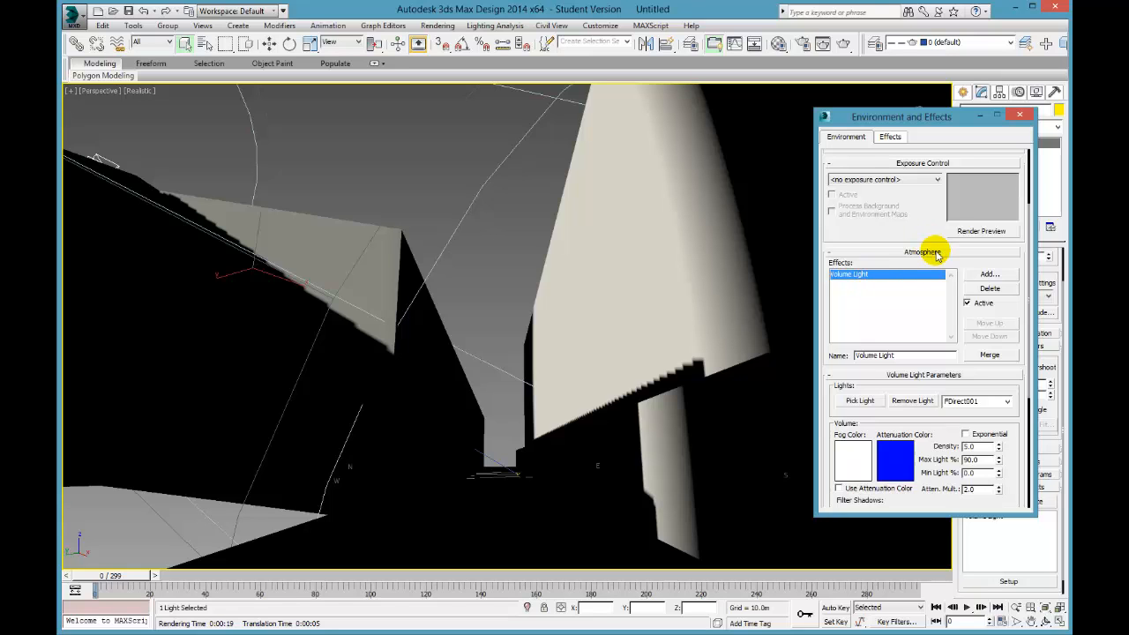
pyautogui.moveTo(909, 236); pyautogui.dragTo(910, 69)
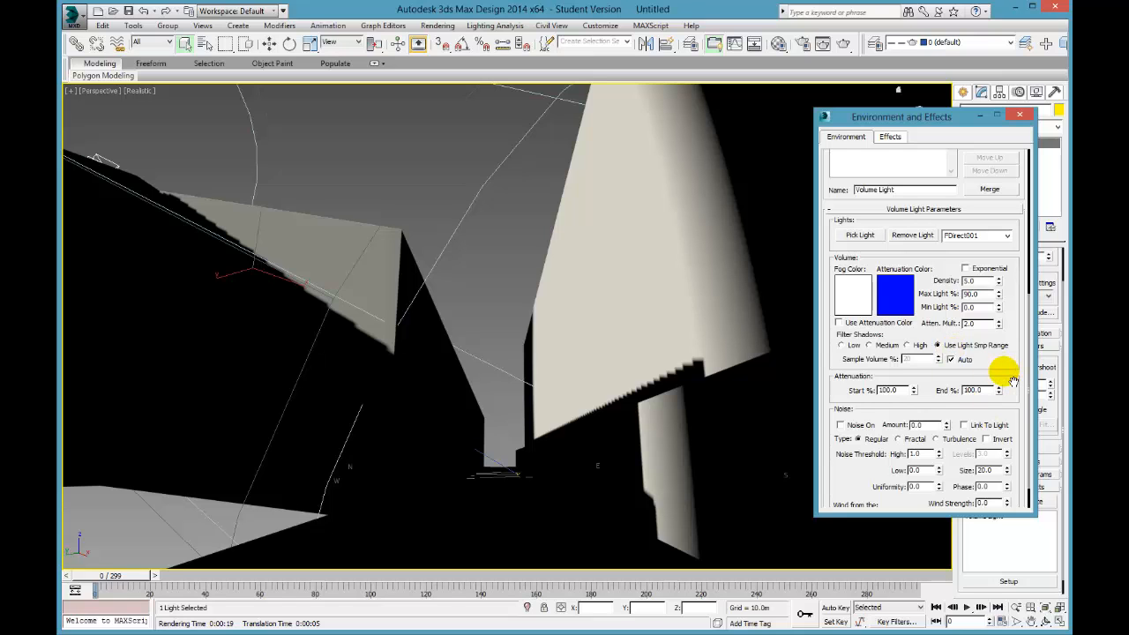
pyautogui.moveTo(1016, 382); pyautogui.dragTo(1017, 339)
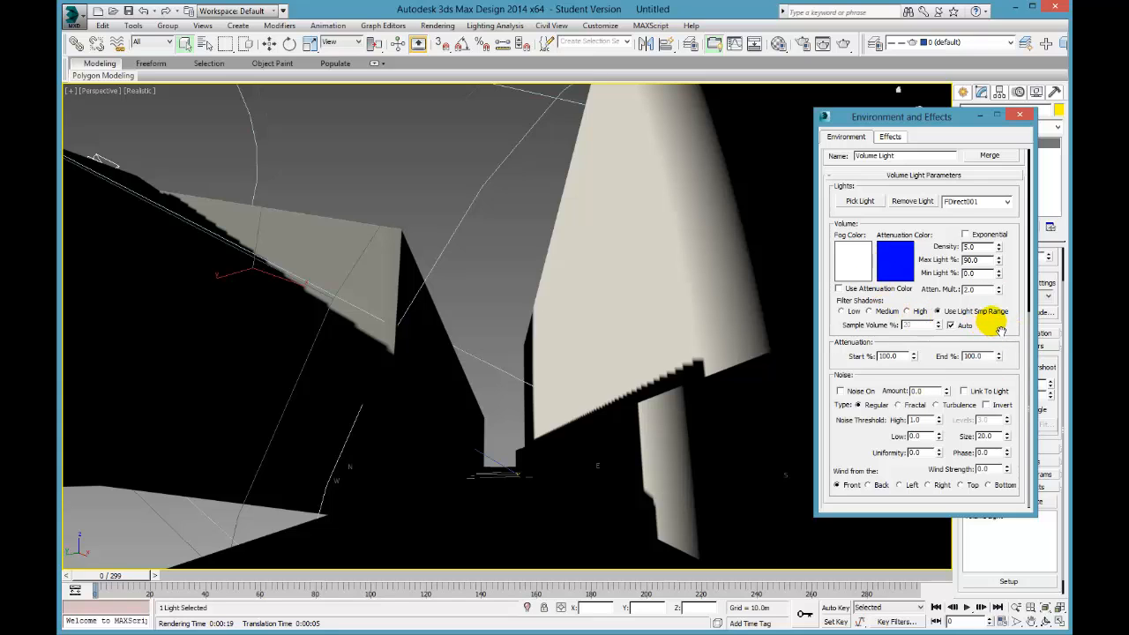
pyautogui.click(854, 259)
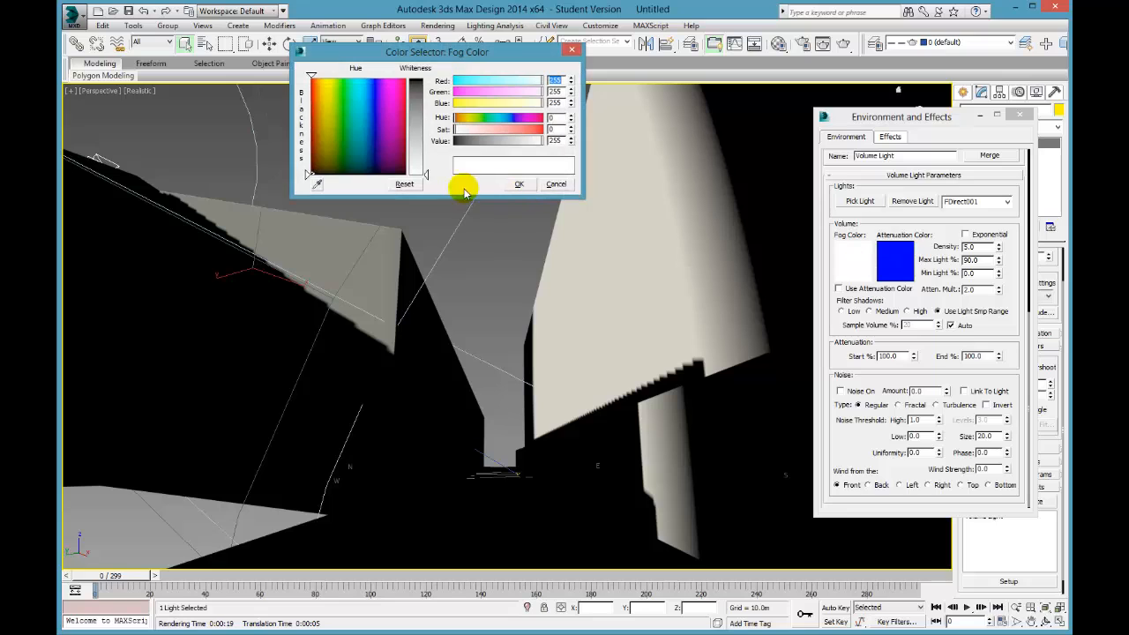
pyautogui.moveTo(330, 141); pyautogui.dragTo(329, 78)
pyautogui.moveTo(426, 174); pyautogui.dragTo(426, 174)
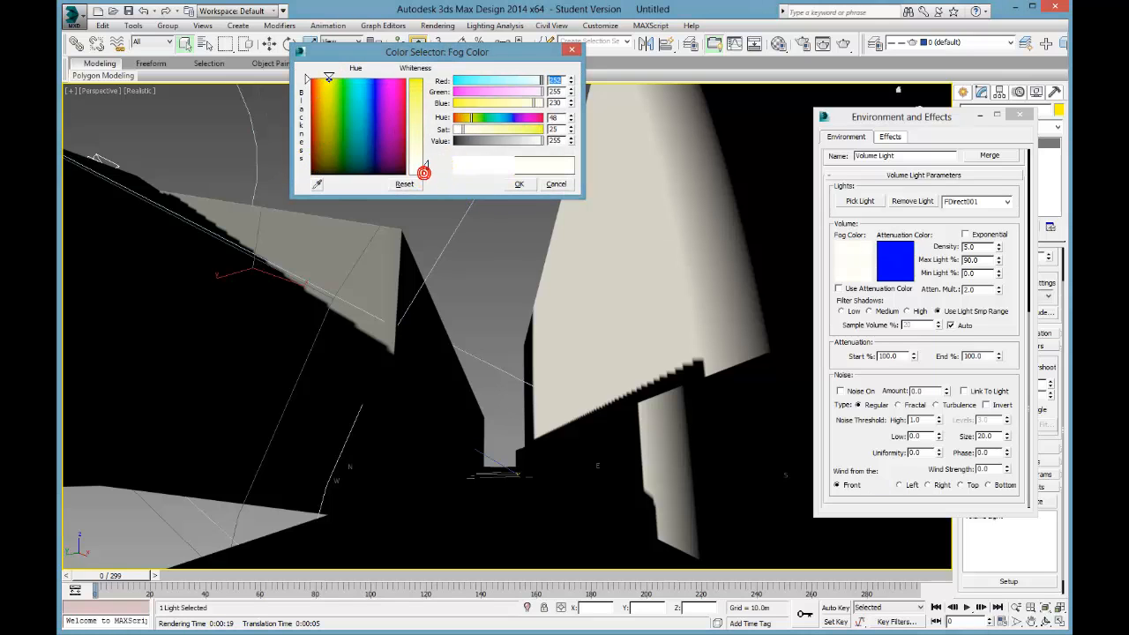
pyautogui.click(519, 184)
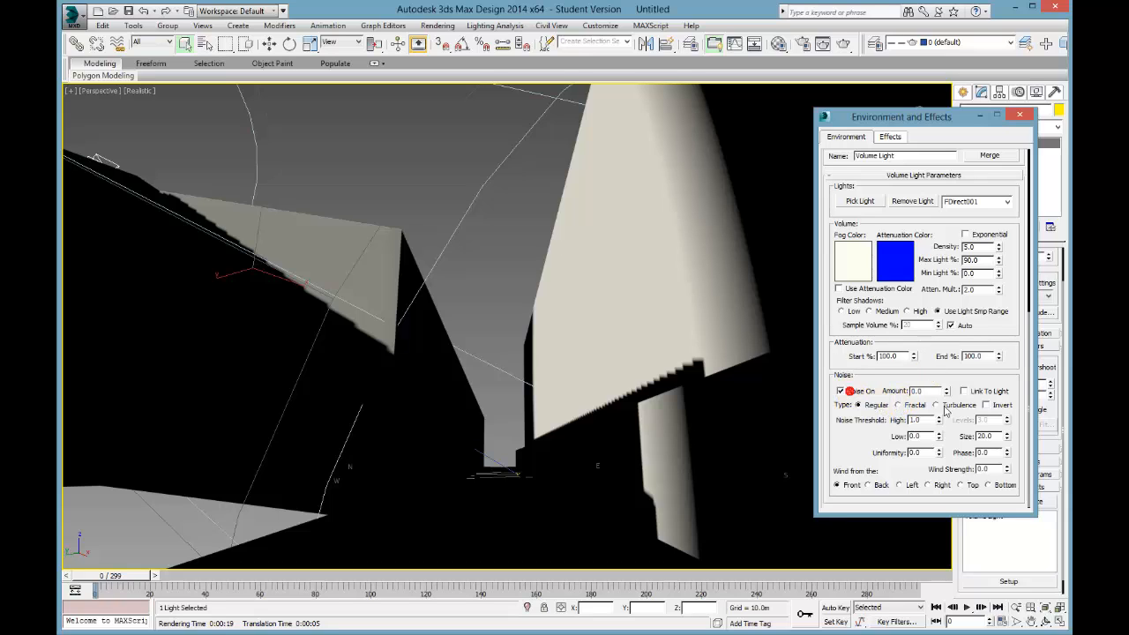
# Enable noise on the Volume Light with an amount of 0.4 and test-render the perspective view.
pyautogui.moveTo(926, 390); pyautogui.dragTo(844, 388)
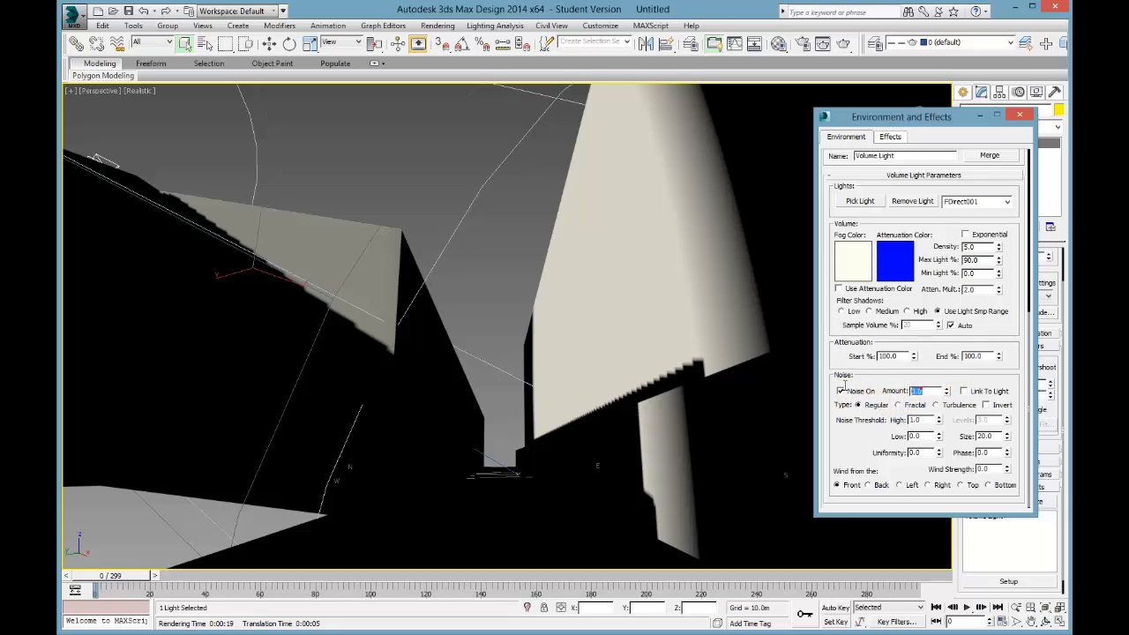
pyautogui.click(839, 391)
pyautogui.click(853, 454)
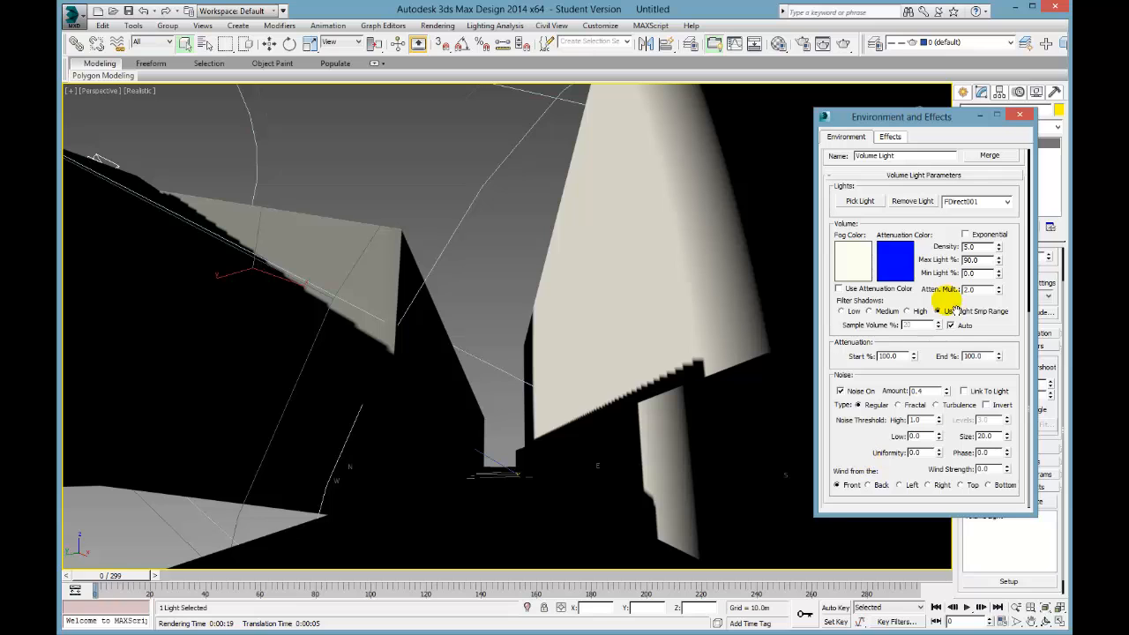
pyautogui.click(845, 44)
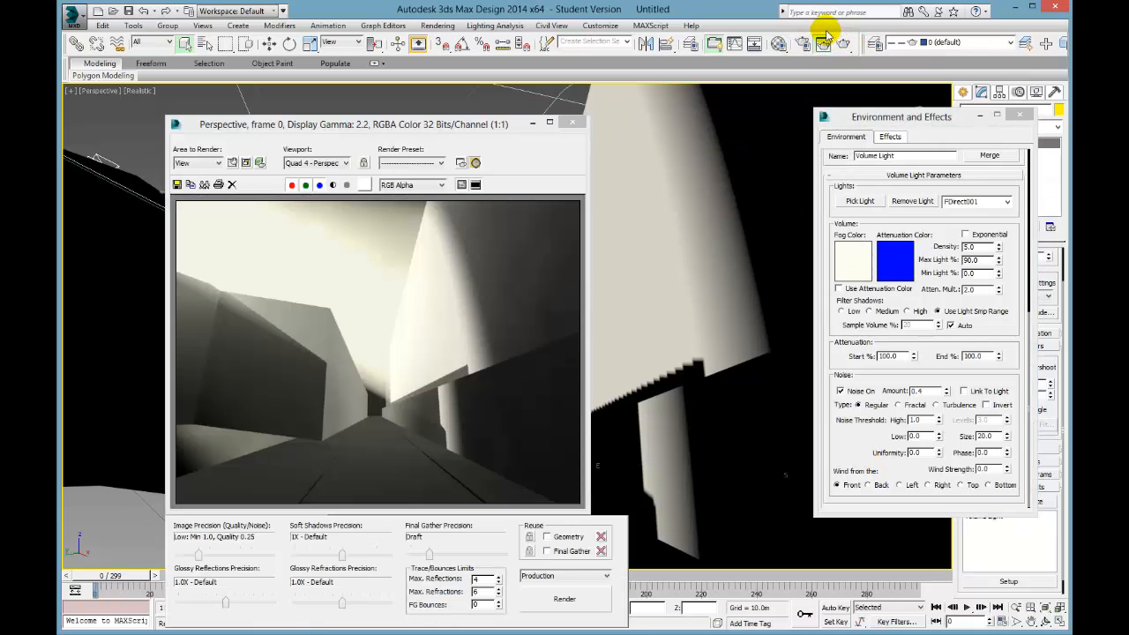
pyautogui.click(572, 122)
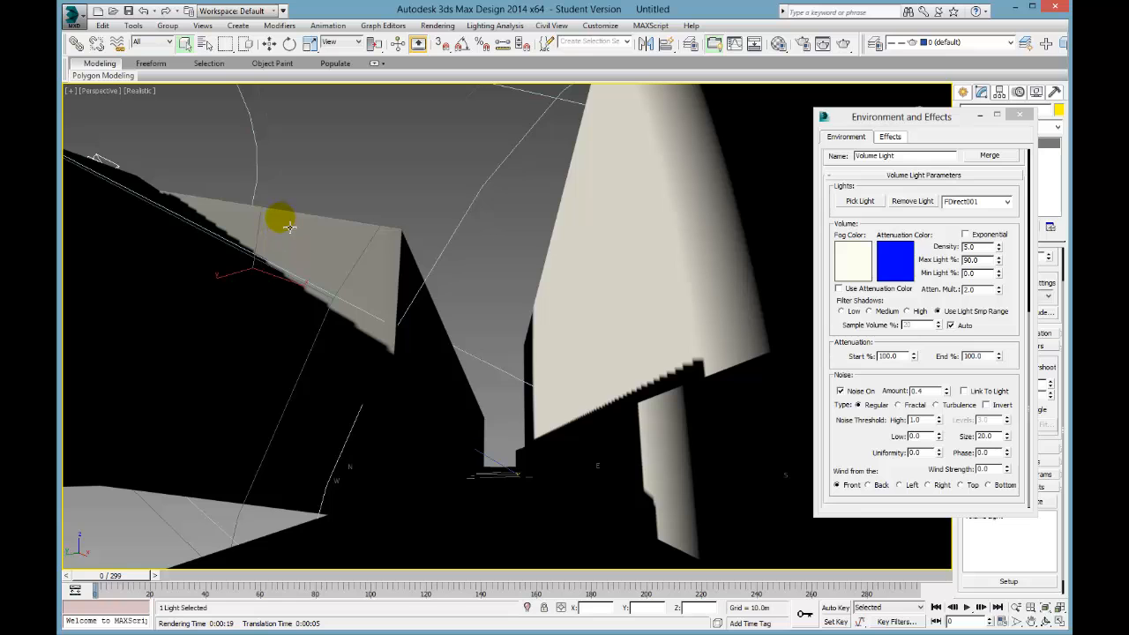
# Move the directional light down to about Z 93.6 m and along X to about 102.8 m.
pyautogui.keyDown('alt'); pyautogui.moveTo(274, 225); pyautogui.dragTo(285, 252, button='middle'); pyautogui.keyUp('alt')
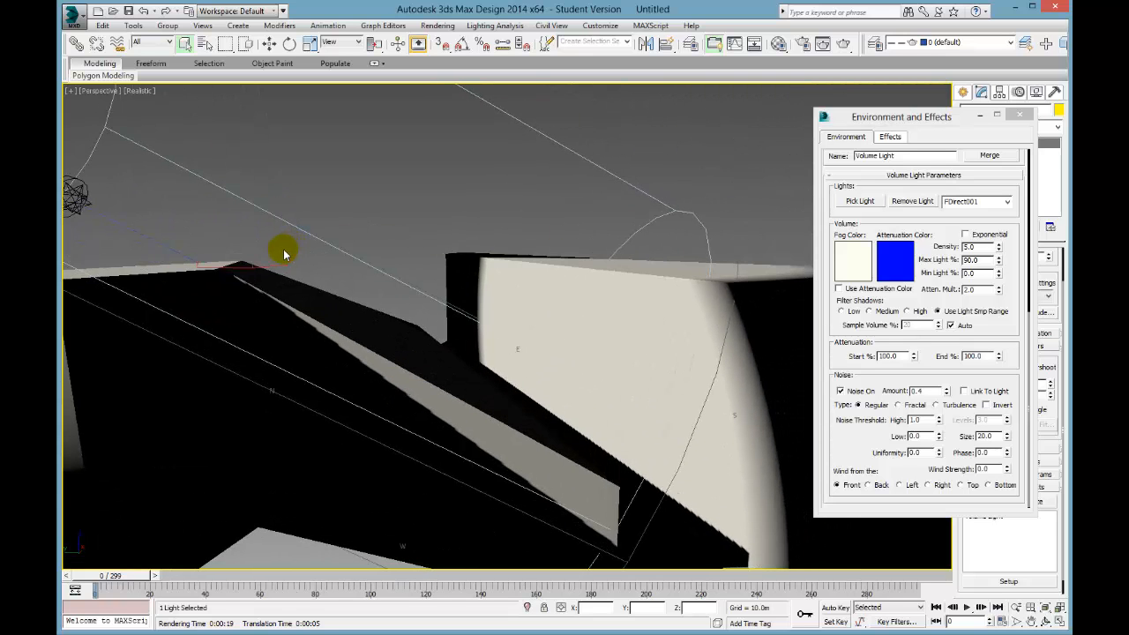
pyautogui.moveTo(180, 245); pyautogui.dragTo(559, 340, button='middle')
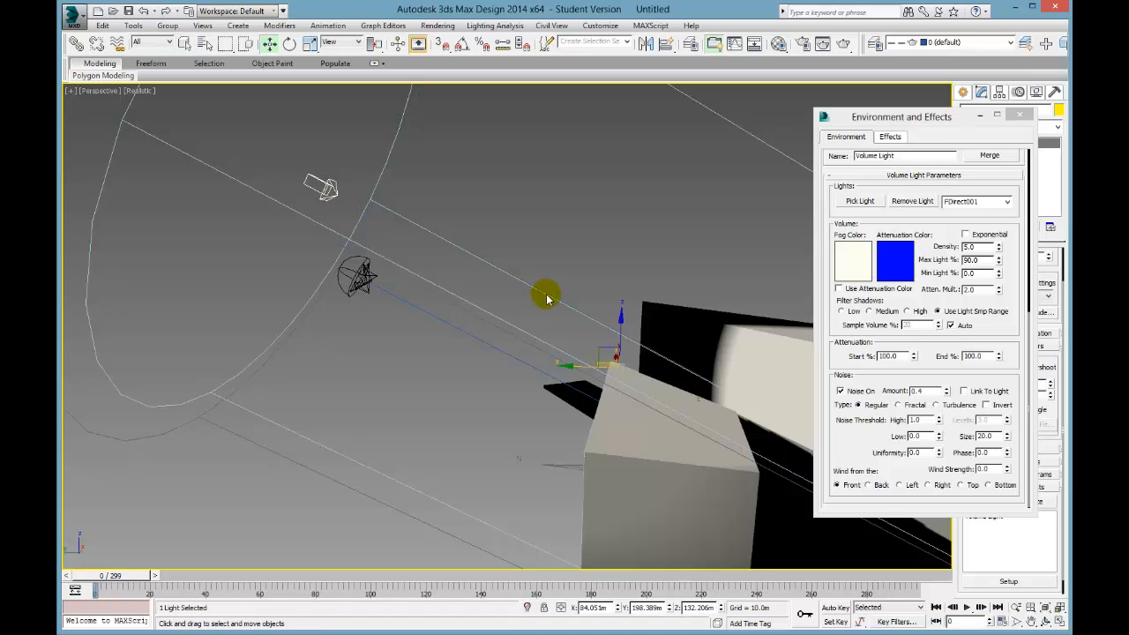
pyautogui.press('w')
pyautogui.keyDown('alt'); pyautogui.moveTo(594, 358); pyautogui.dragTo(335, 328, button='middle'); pyautogui.keyUp('alt')
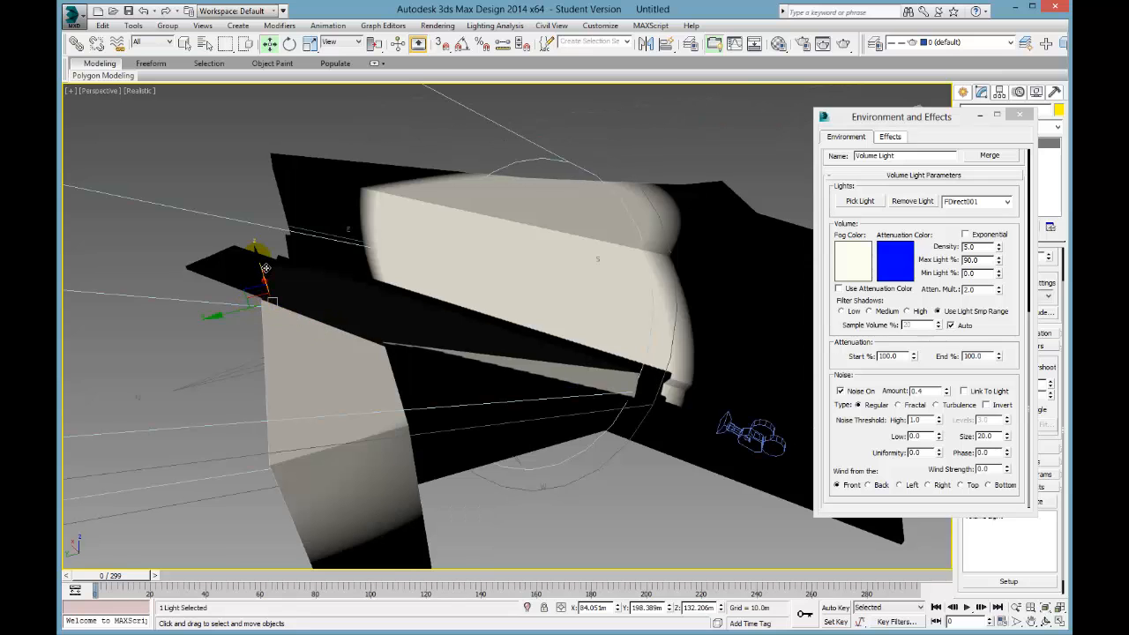
pyautogui.moveTo(268, 266); pyautogui.dragTo(277, 355)
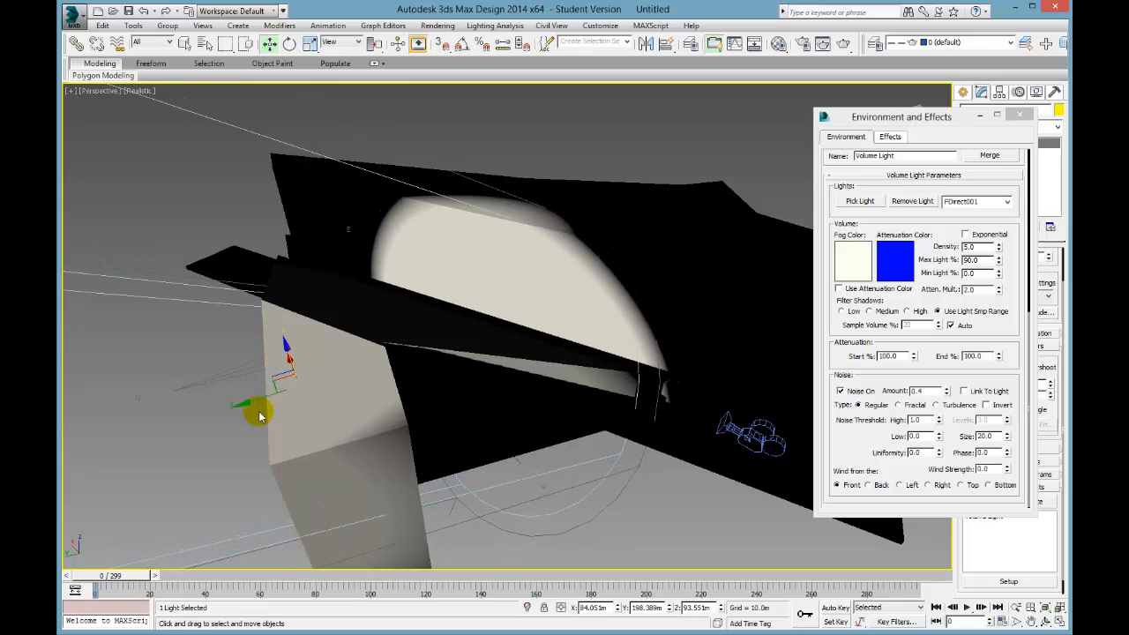
pyautogui.keyDown('alt'); pyautogui.moveTo(305, 379); pyautogui.dragTo(277, 381, button='middle'); pyautogui.keyUp('alt')
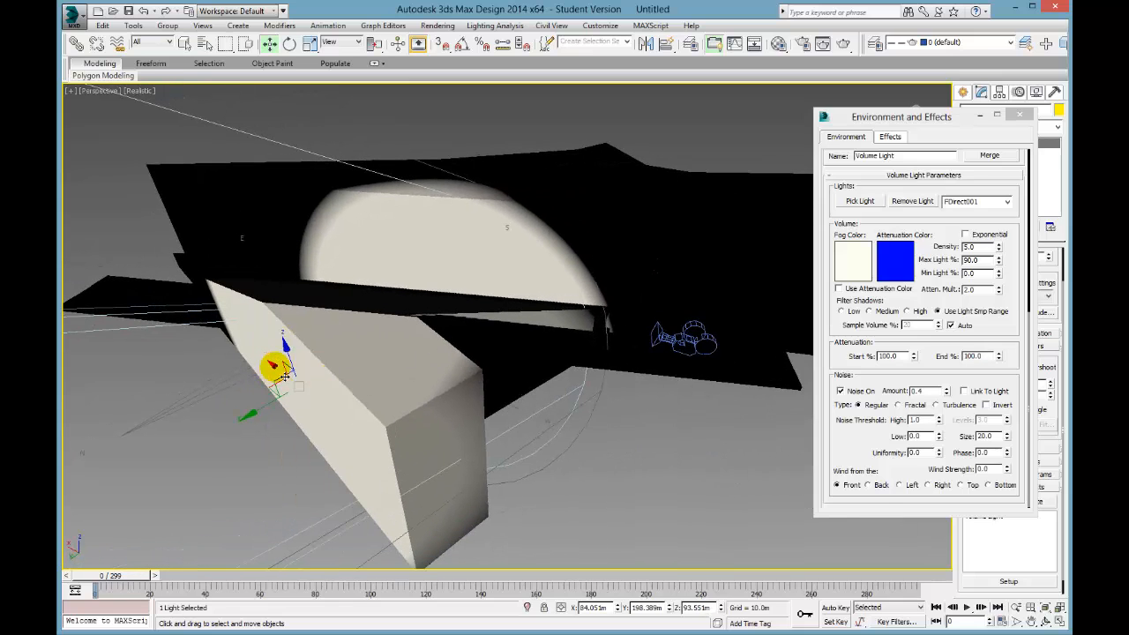
pyautogui.moveTo(284, 375); pyautogui.dragTo(262, 357)
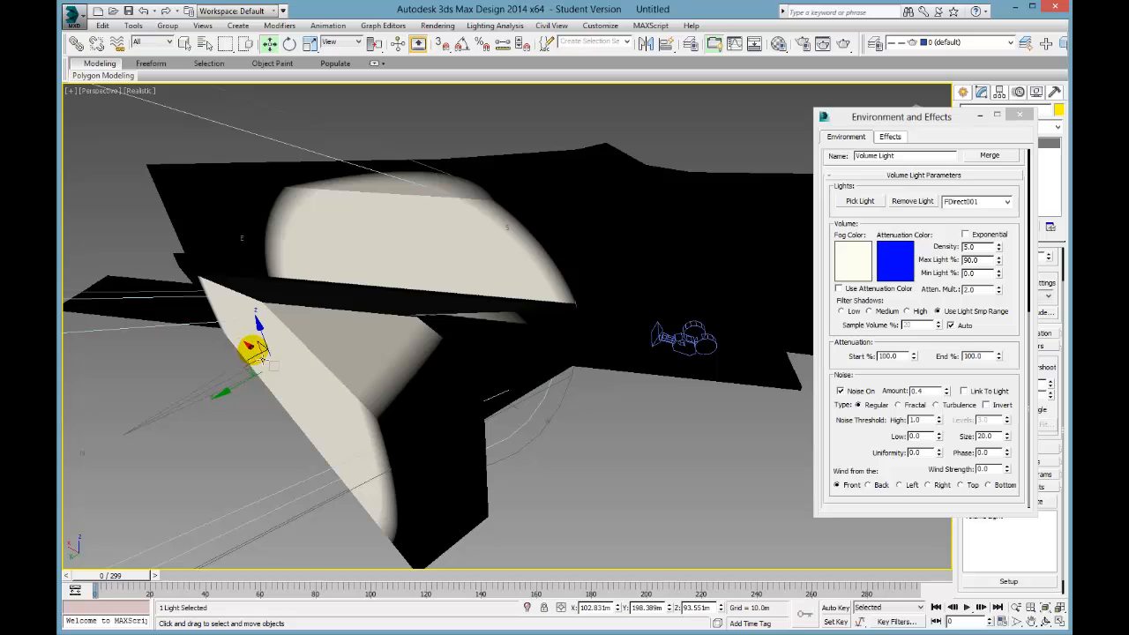
# Switch the viewport to Camera002 and render it to check the light rays from the moved light.
pyautogui.click(104, 92)
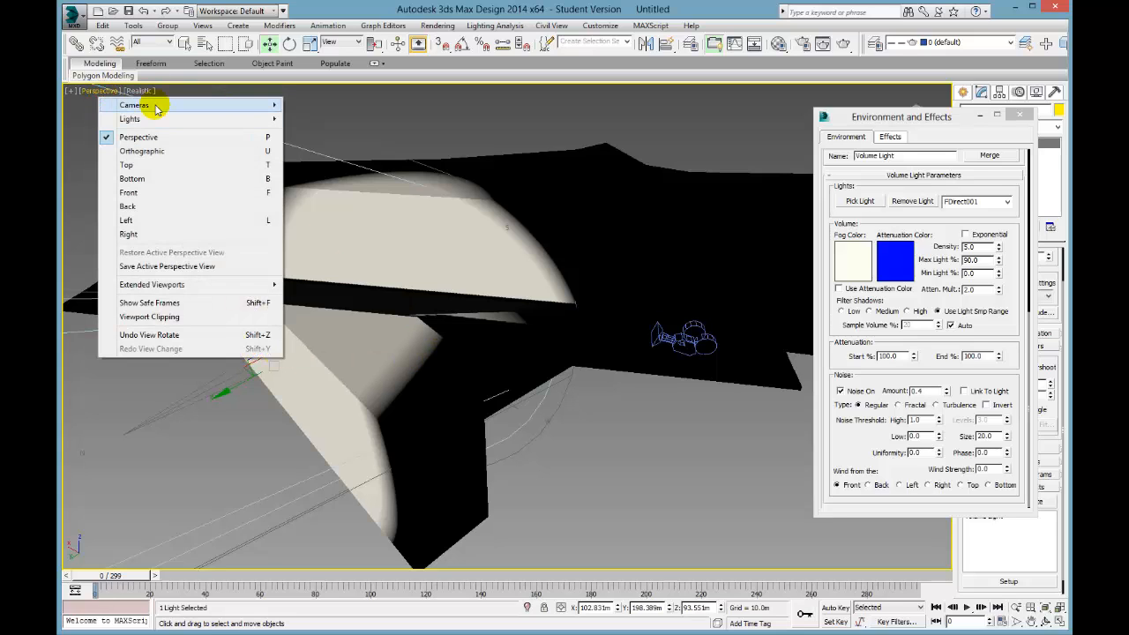
pyautogui.moveTo(155, 106)
pyautogui.click(310, 108)
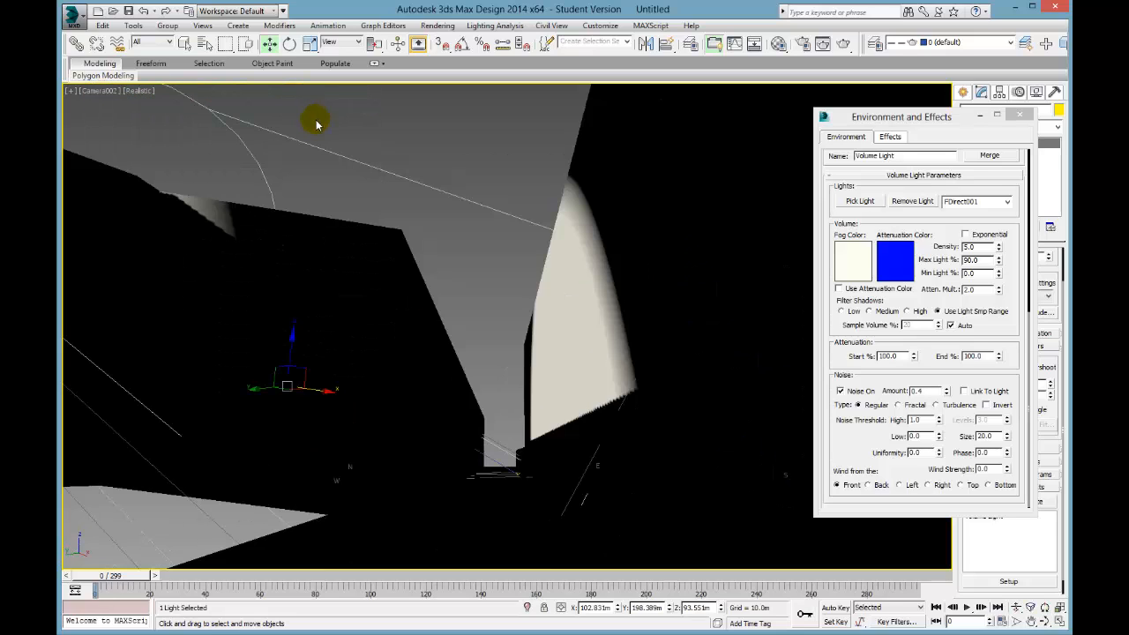
pyautogui.click(843, 45)
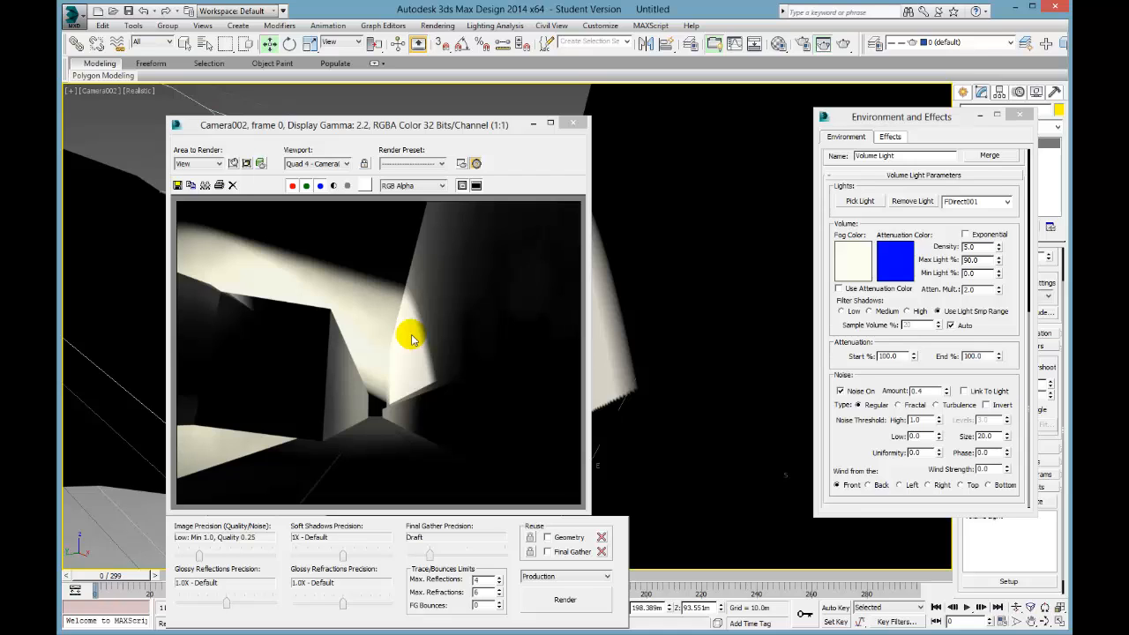
# Set the Volume Light's noise amount to 1 with the Turbulence type and render the camera view.
pyautogui.doubleClick(926, 391)
pyautogui.write('1')
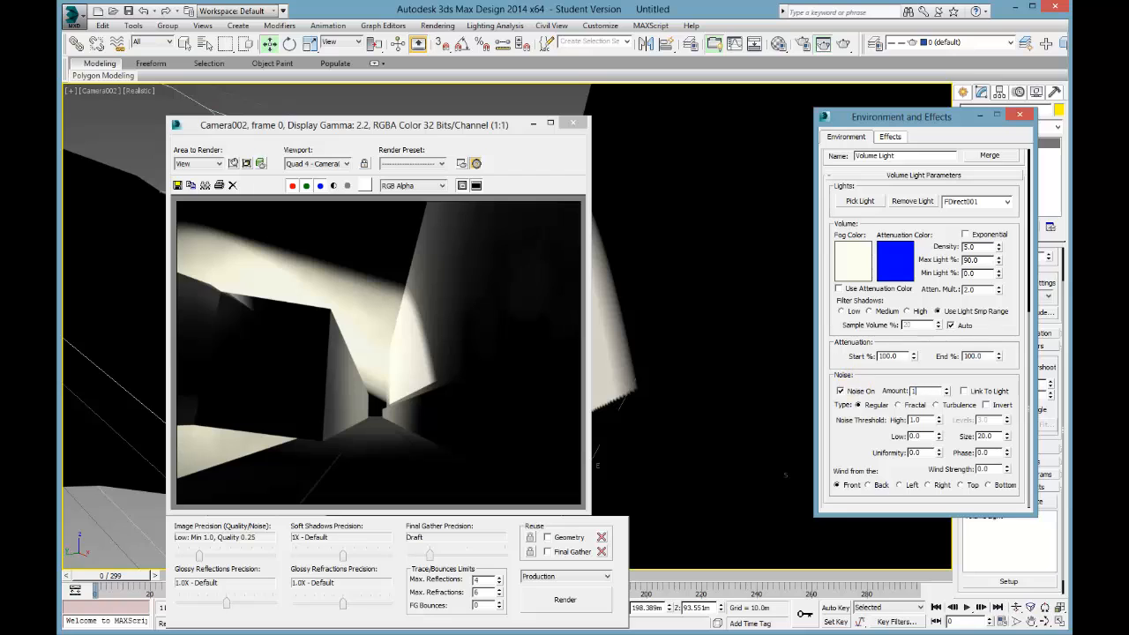
pyautogui.click(957, 405)
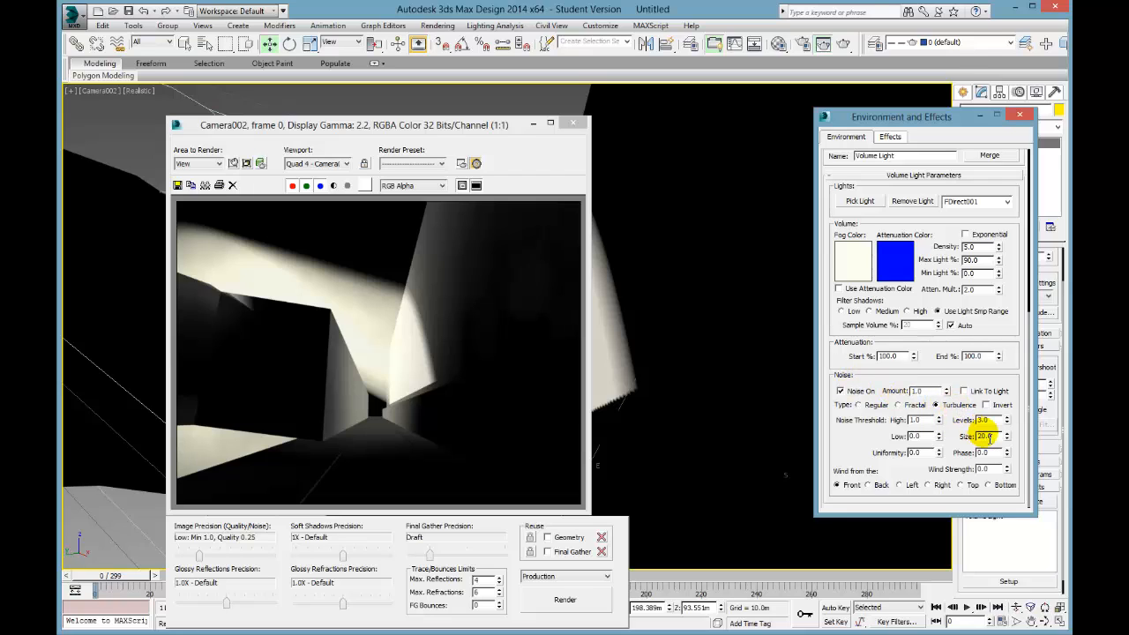
pyautogui.click(844, 43)
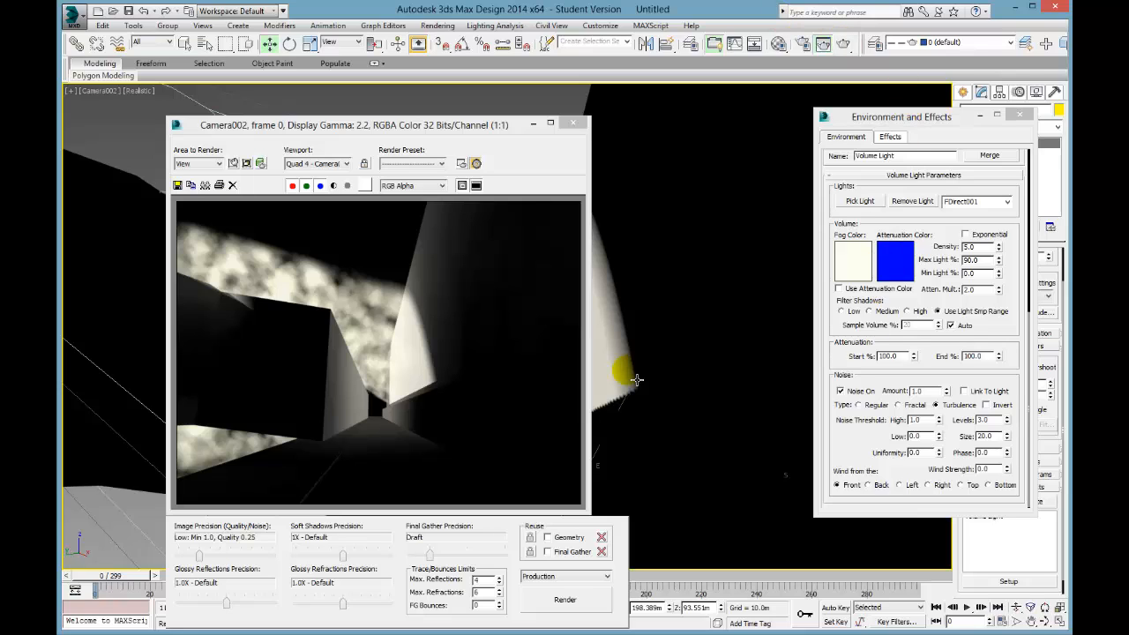
# Set the Volume Light's noise amount and noise size both to 0.5, then render the camera view again.
pyautogui.doubleClick(937, 388)
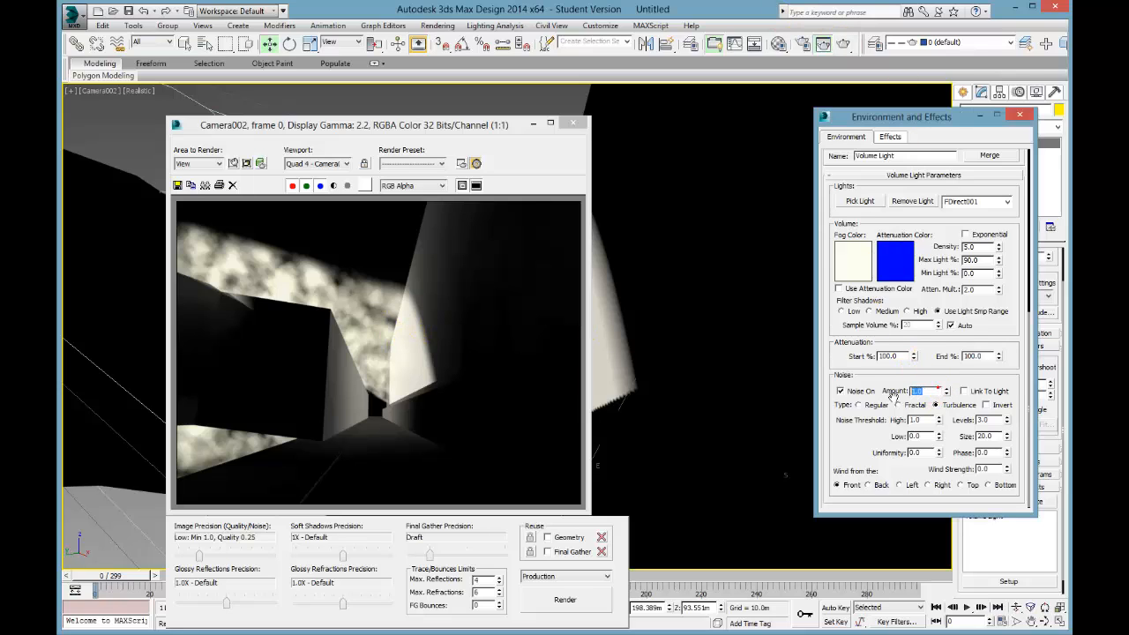
pyautogui.write('.')
pyautogui.write('5')
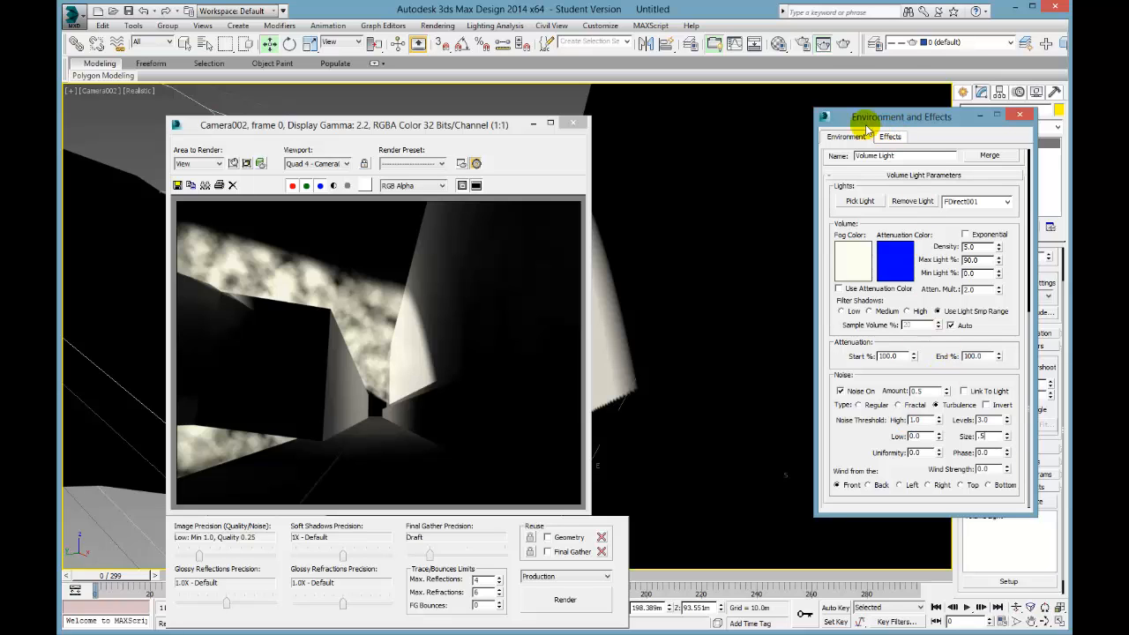
pyautogui.click(847, 43)
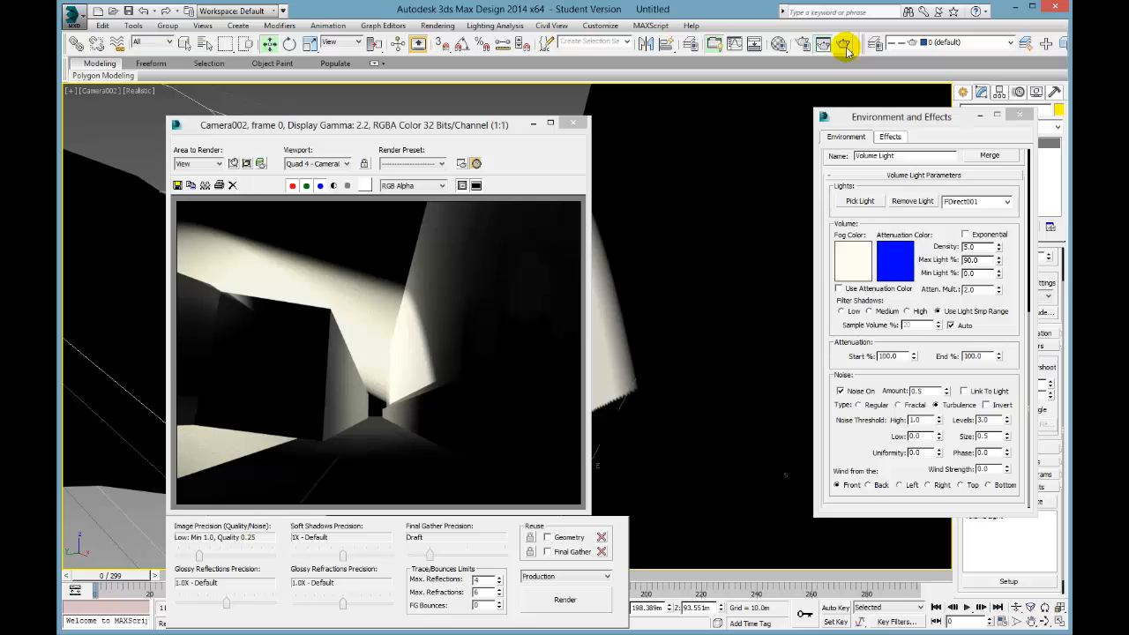
pyautogui.click(570, 124)
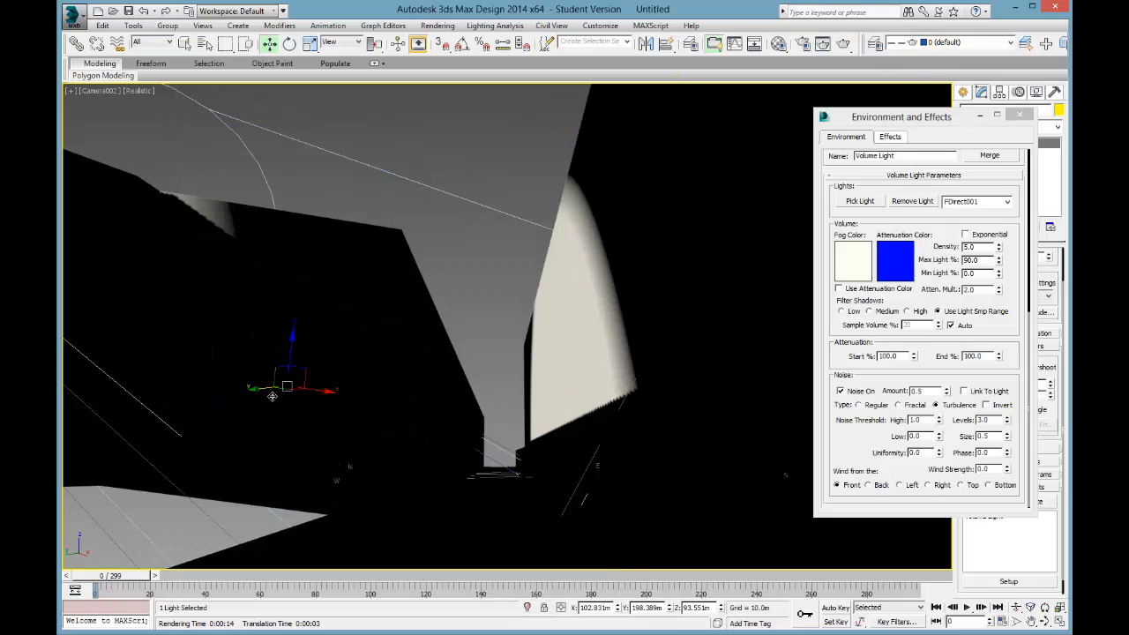
# Move the directional light along the X axis to about 87.1 m.
pyautogui.moveTo(272, 397)
pyautogui.mouseDown()
pyautogui.moveTo(307, 426)
pyautogui.moveTo(297, 406)
pyautogui.moveTo(233, 416)
pyautogui.moveTo(309, 422)
pyautogui.moveTo(266, 427)
pyautogui.moveTo(287, 431)
pyautogui.mouseUp()
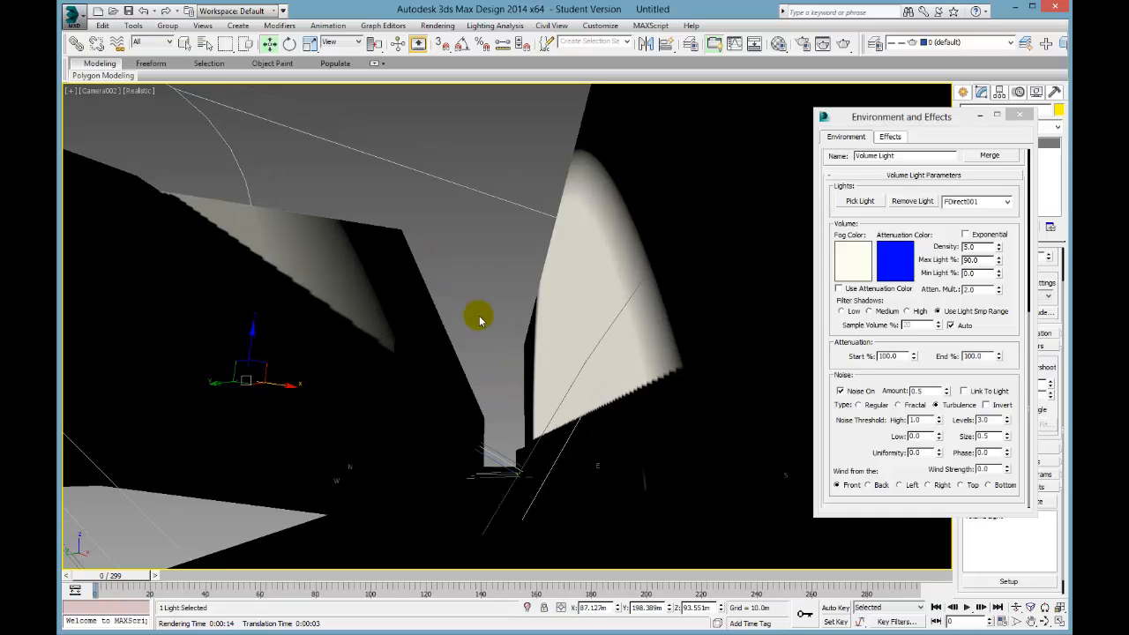
# Render the camera view, then set the Volume Light's noise size to 5 and render it again.
pyautogui.click(845, 45)
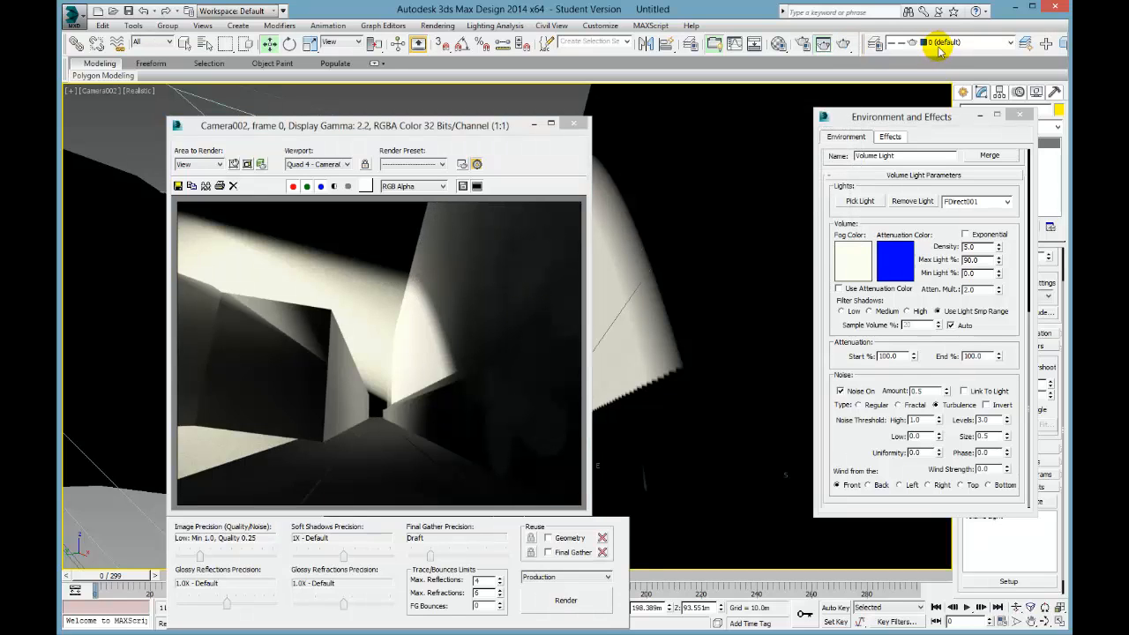
pyautogui.doubleClick(982, 436)
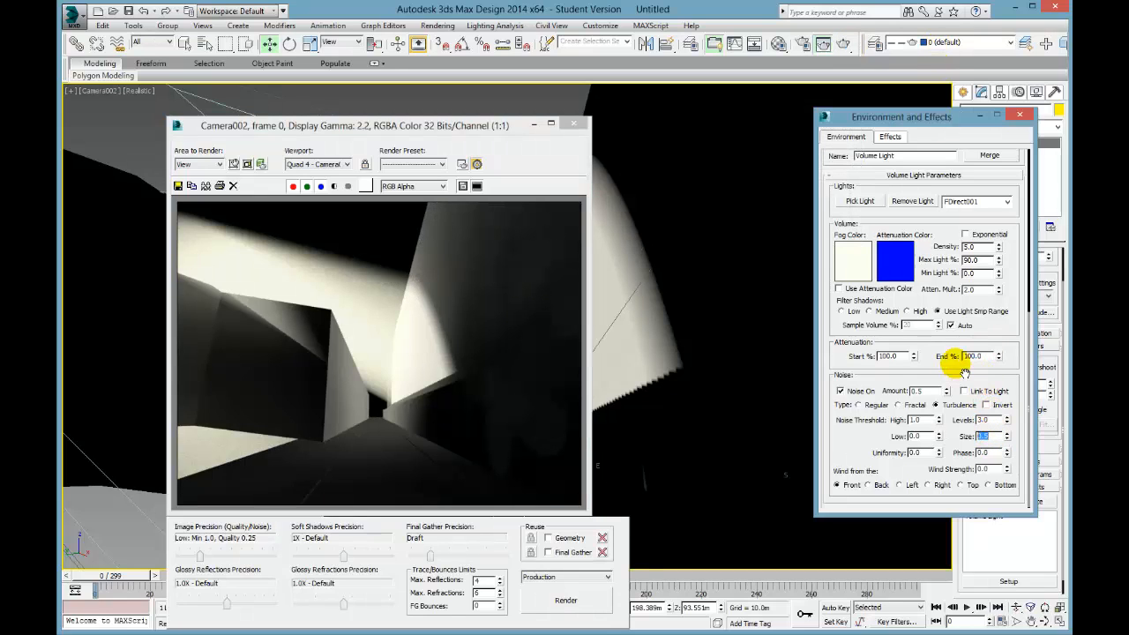
pyautogui.write('5')
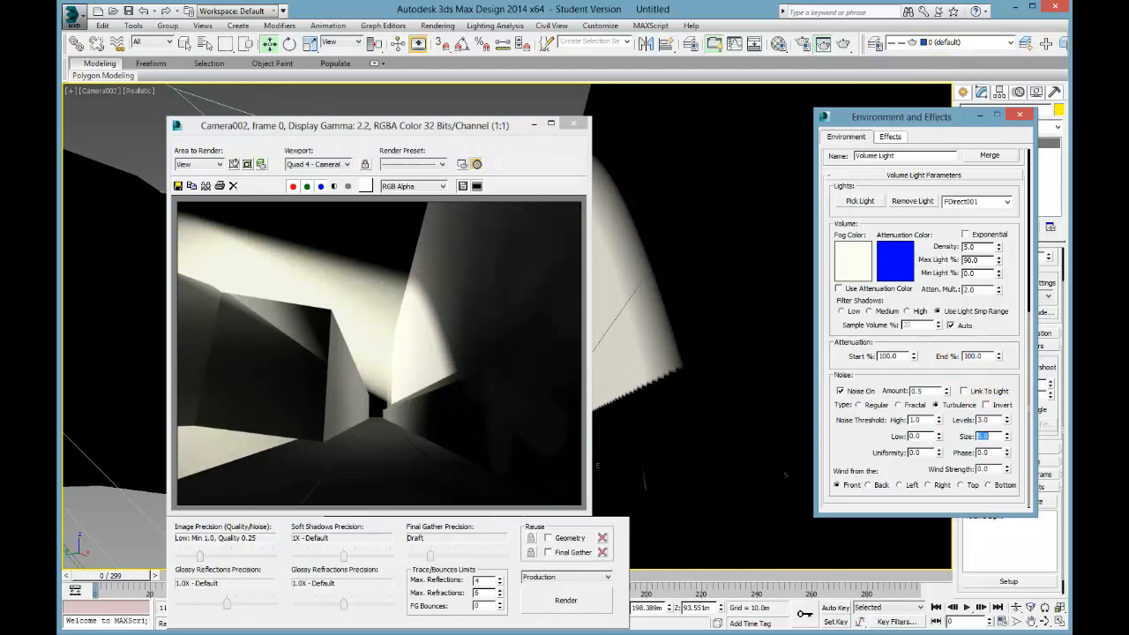
pyautogui.click(845, 44)
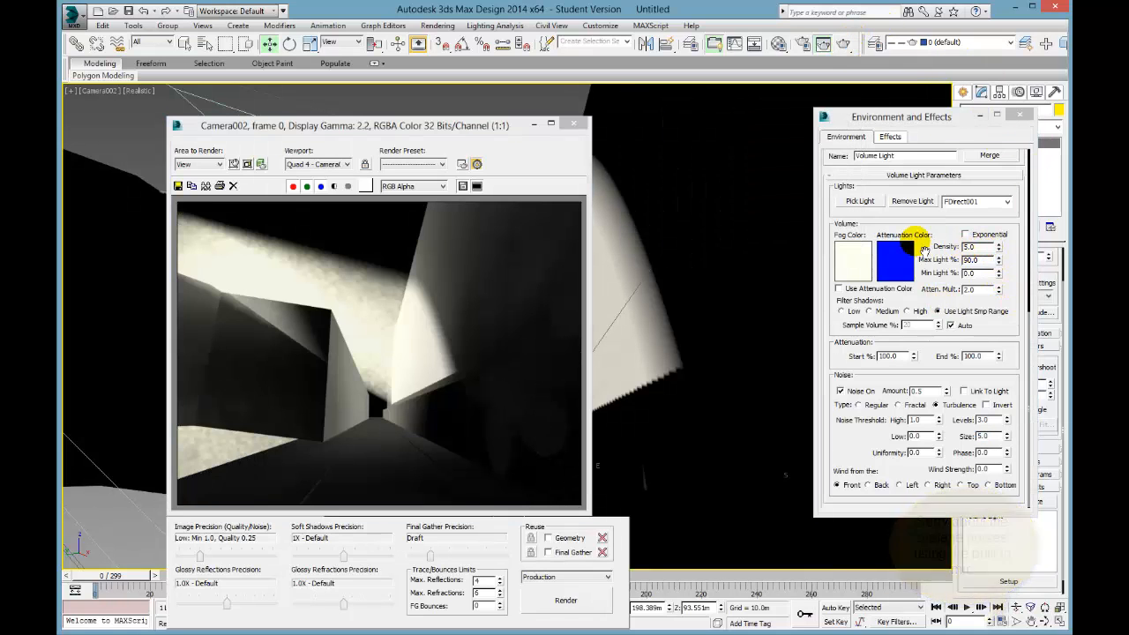
pyautogui.doubleClick(886, 356)
pyautogui.click(390, 336)
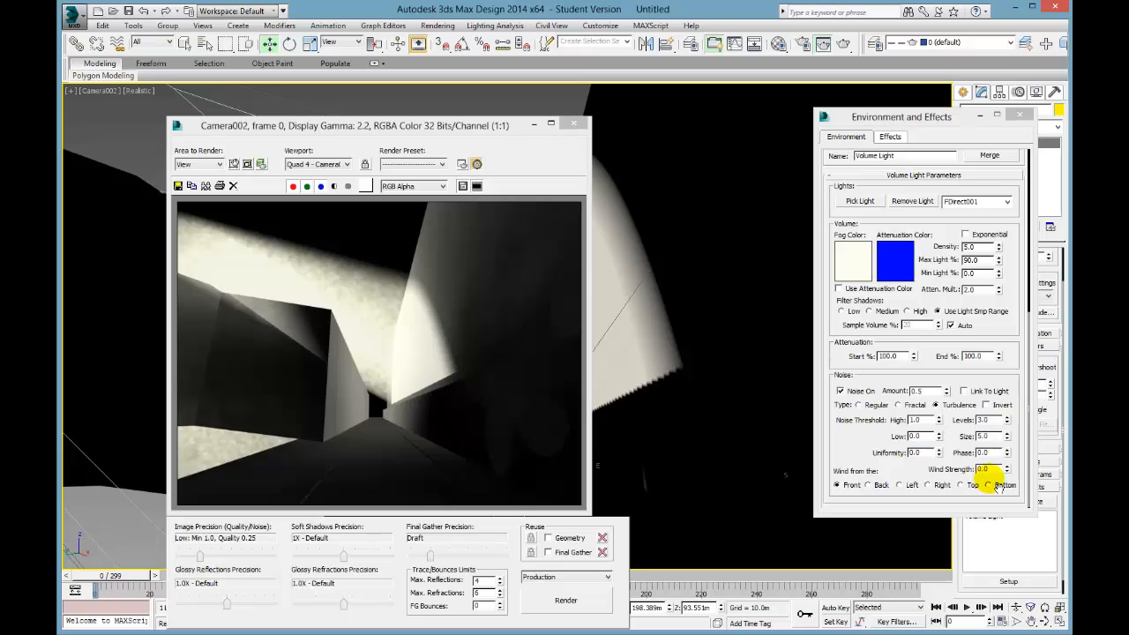
# Set the Volume Light's wind to come from the Left with a wind strength of 5, and try a camera render.
pyautogui.click(911, 487)
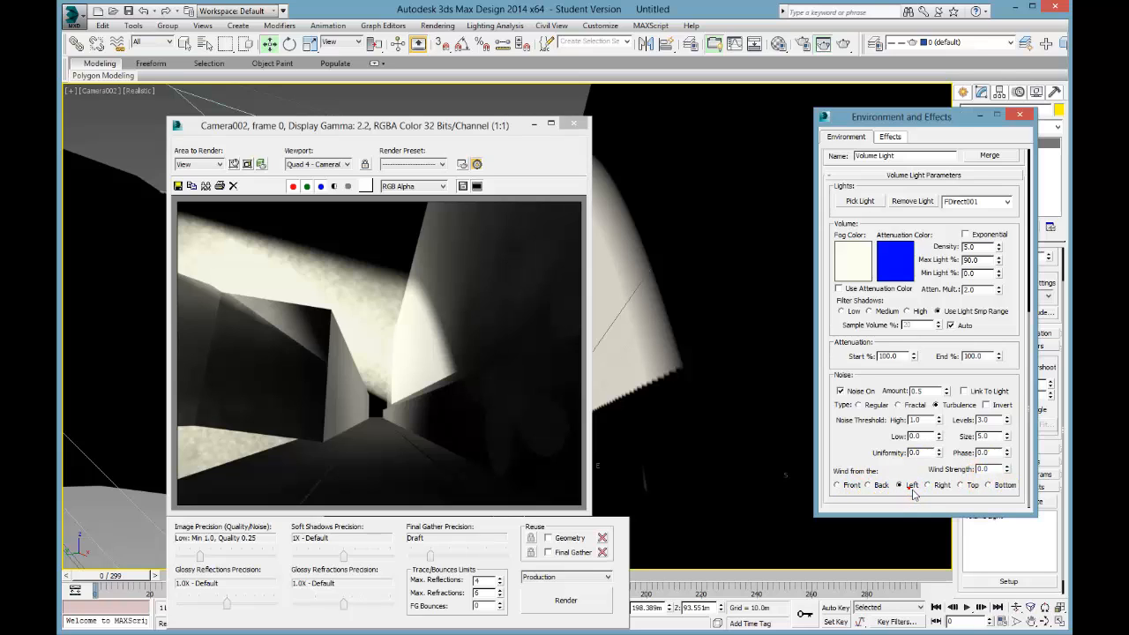
pyautogui.click(1006, 470)
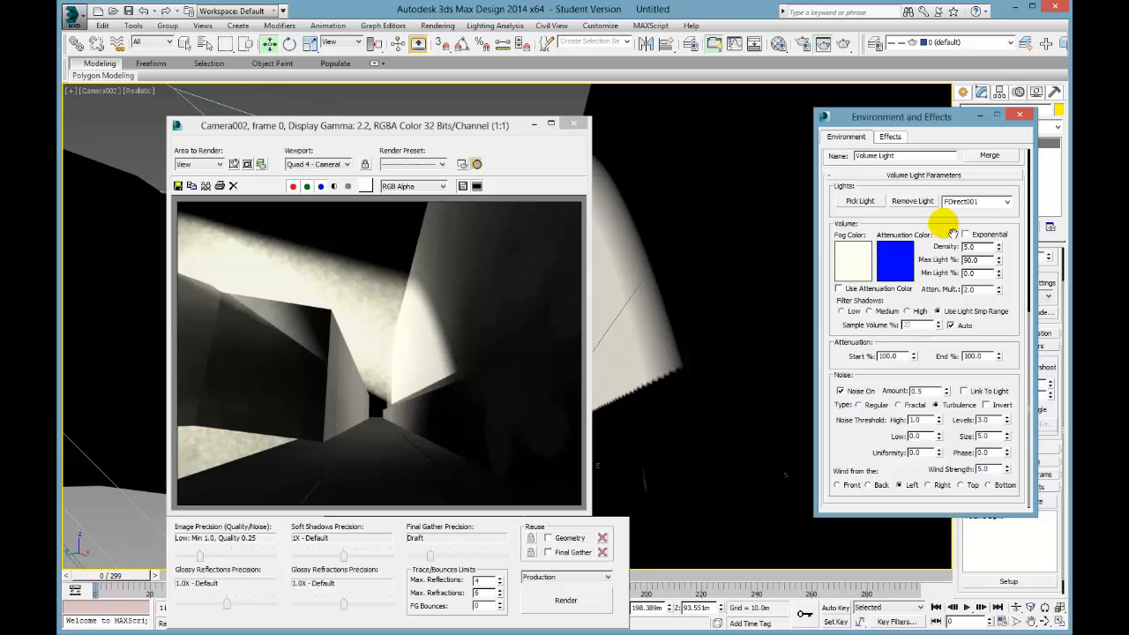
pyautogui.click(843, 45)
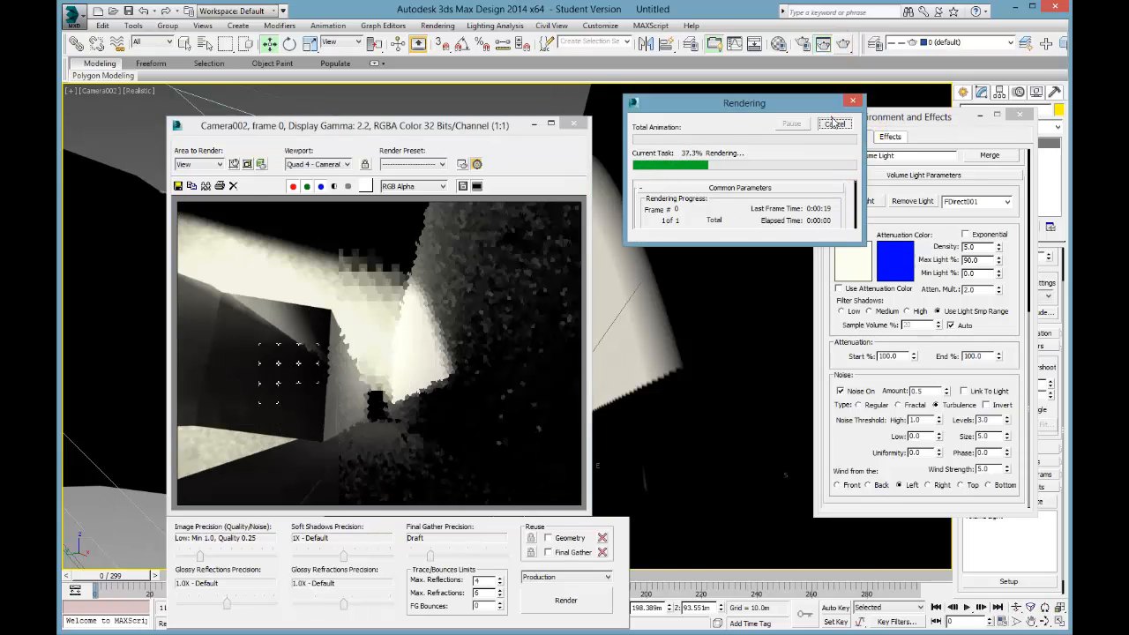
pyautogui.click(833, 122)
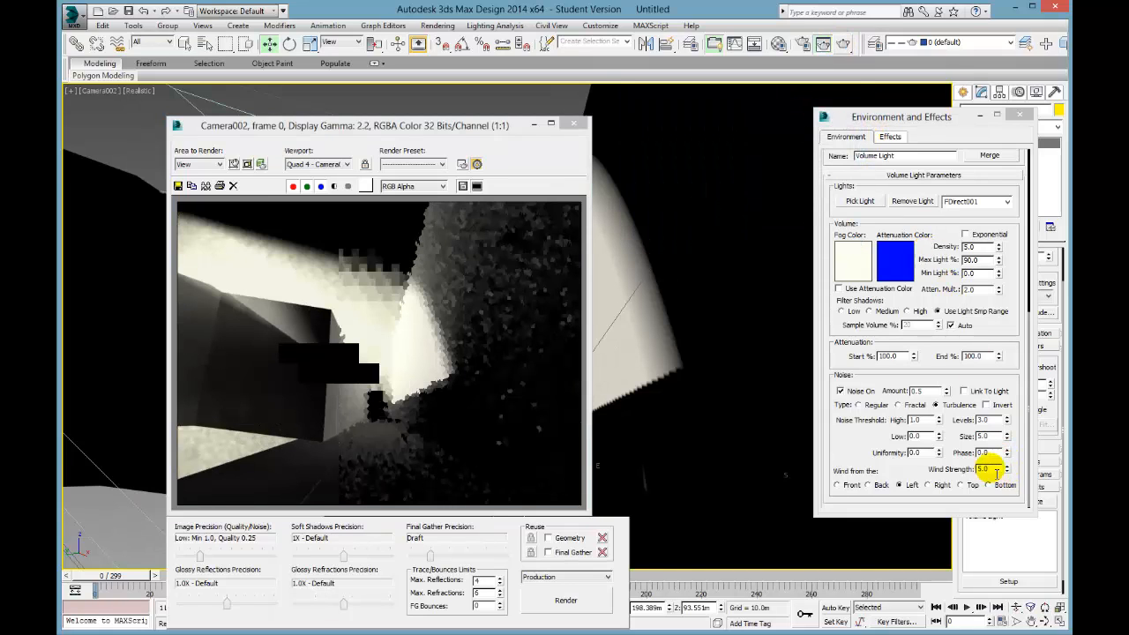
# Set the Volume Light's wind strength to 20 and noise size to 2, then render the camera view.
pyautogui.click(988, 469)
pyautogui.moveTo(989, 469); pyautogui.dragTo(923, 469)
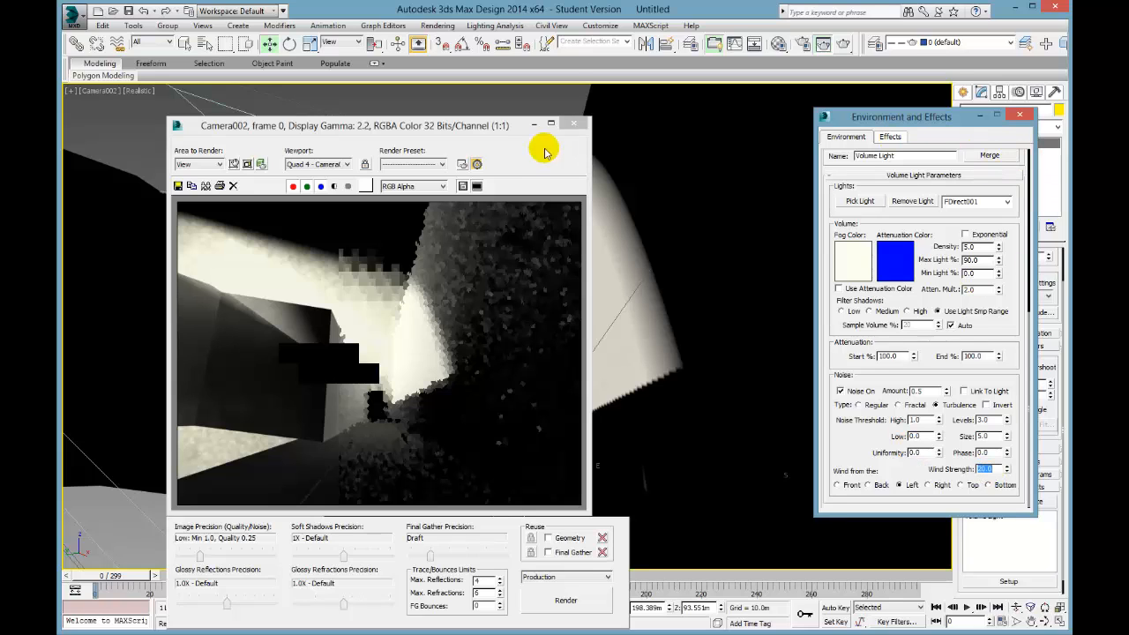
pyautogui.click(534, 596)
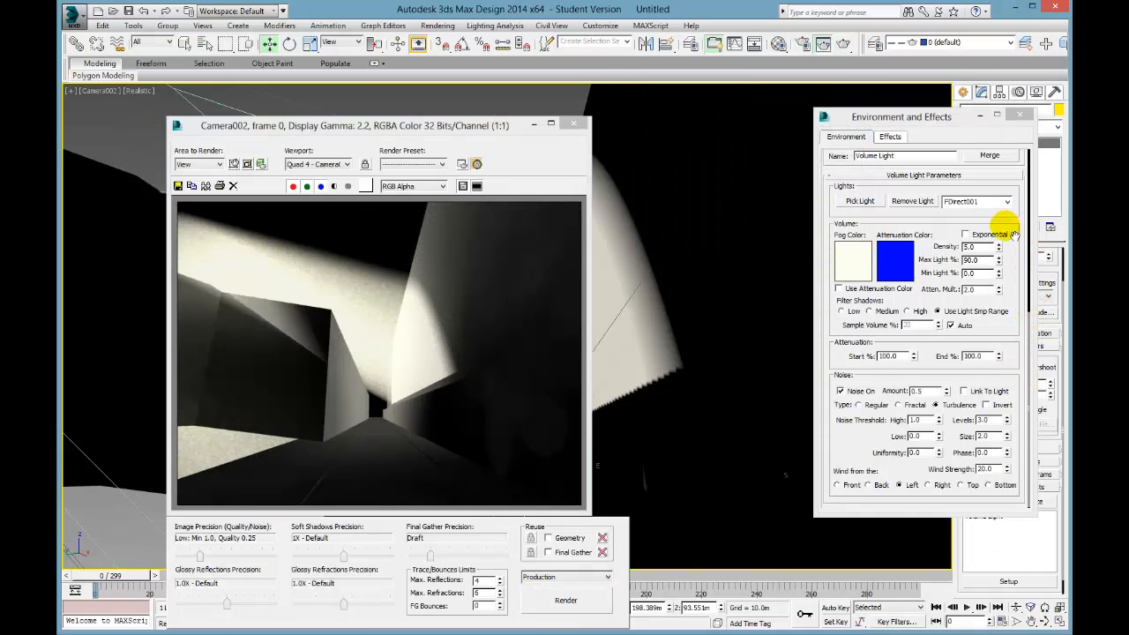
pyautogui.click(1002, 226)
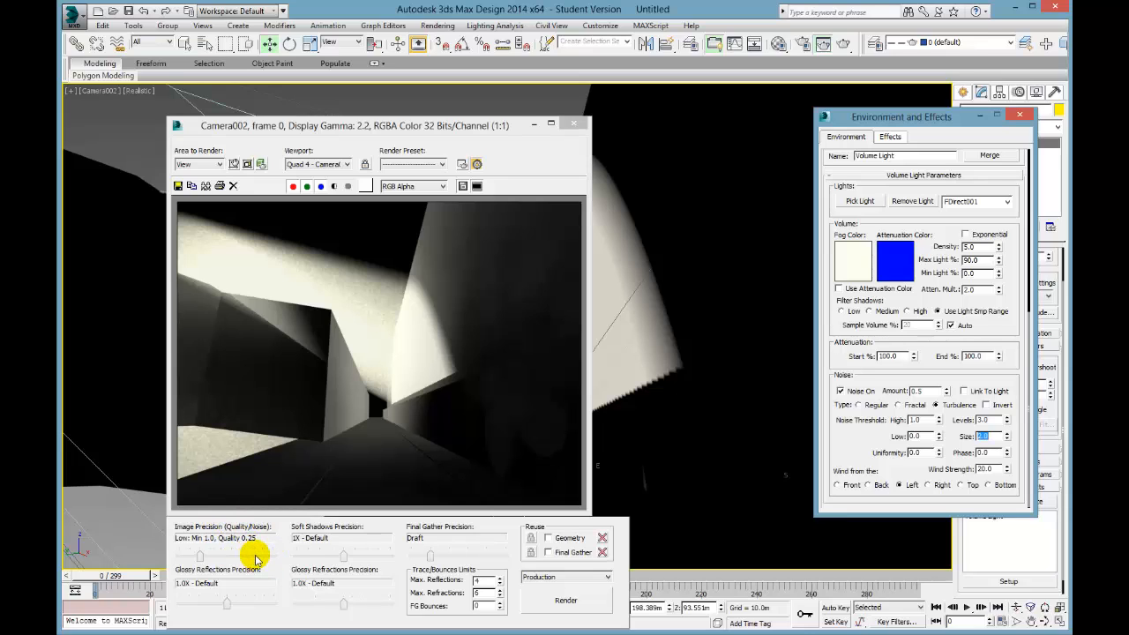